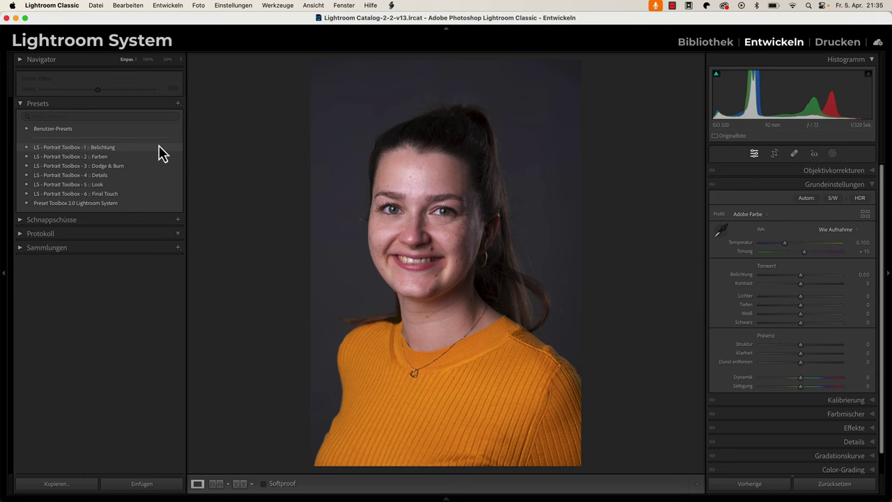
Apply the Profil Portrait, Dynamikumfang erhöhen and whole-skin softening presets, with softening at 40
{"action": "left_click", "coordinate": [27, 149]}
{"action": "left_click", "coordinate": [52, 157]}
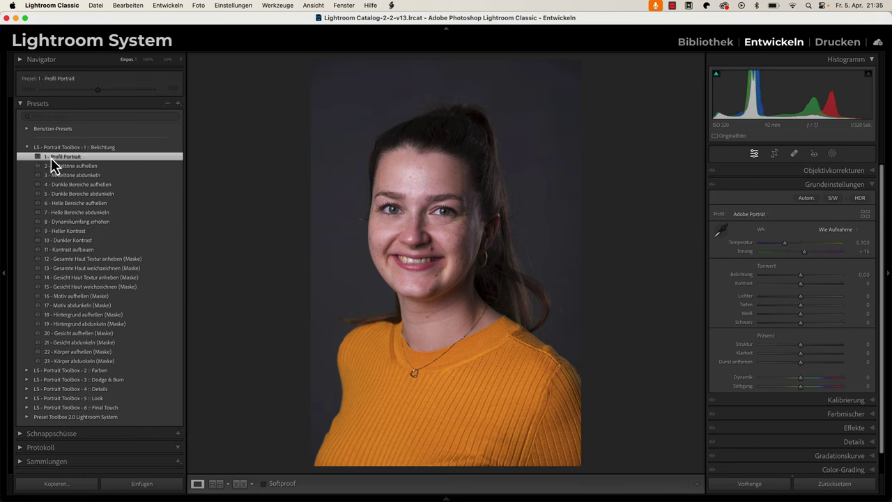
{"action": "left_click", "coordinate": [99, 222]}
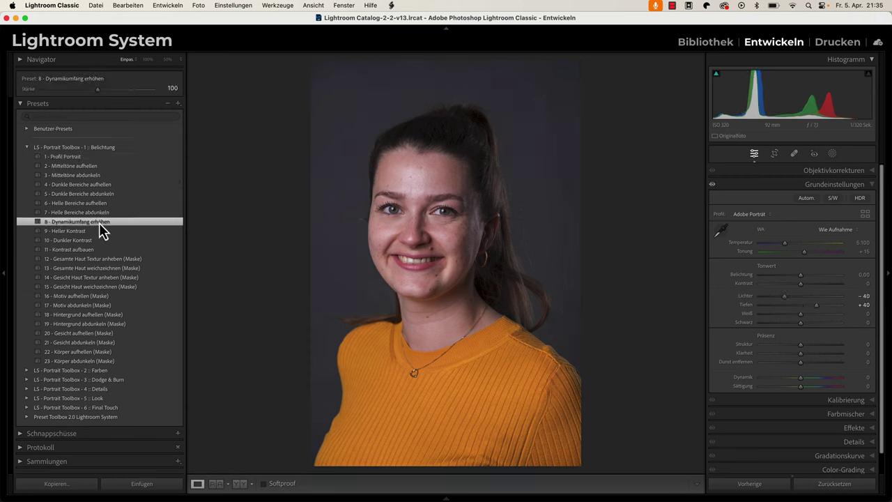
{"action": "left_click", "coordinate": [101, 269]}
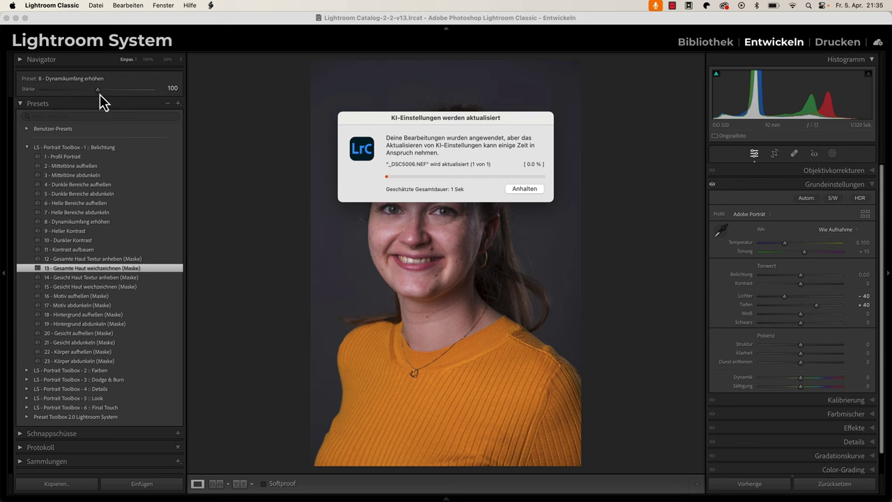
{"action": "left_click_drag", "start_coordinate": [98, 90], "coordinate": [64, 90]}
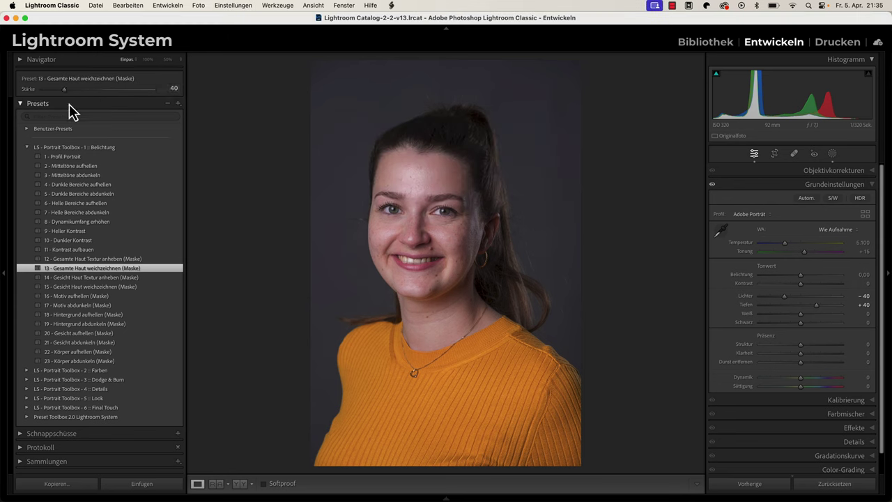
Apply the Dodge & Burn Hintergrund Spot preset and show the photo's masks
{"action": "left_click", "coordinate": [25, 379]}
{"action": "scroll", "coordinate": [133, 393], "scroll_direction": "down", "scroll_amount": 2}
{"action": "scroll", "coordinate": [135, 392], "scroll_direction": "down", "scroll_amount": 2}
{"action": "scroll", "coordinate": [135, 391], "scroll_direction": "down", "scroll_amount": 1}
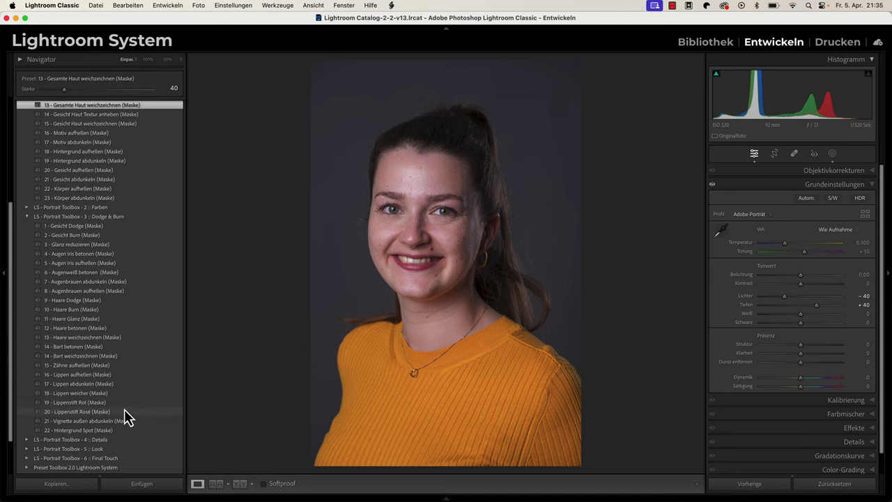
{"action": "left_click", "coordinate": [104, 431]}
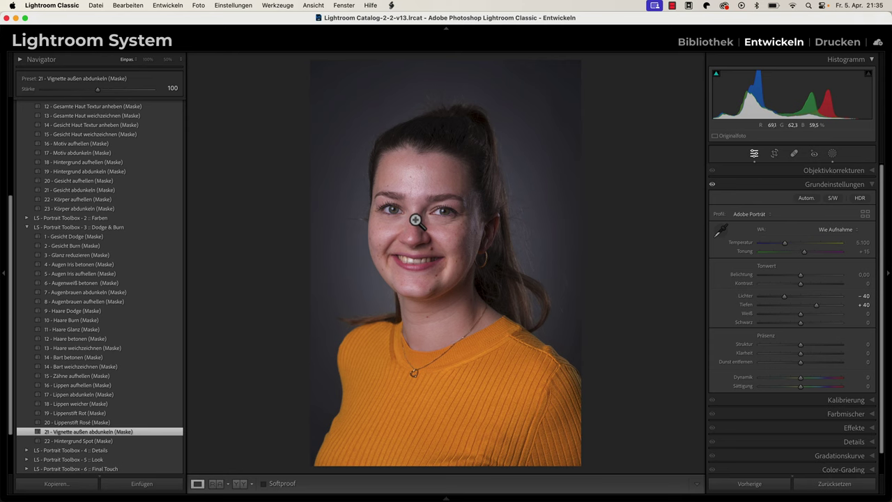
{"action": "left_click", "coordinate": [831, 154]}
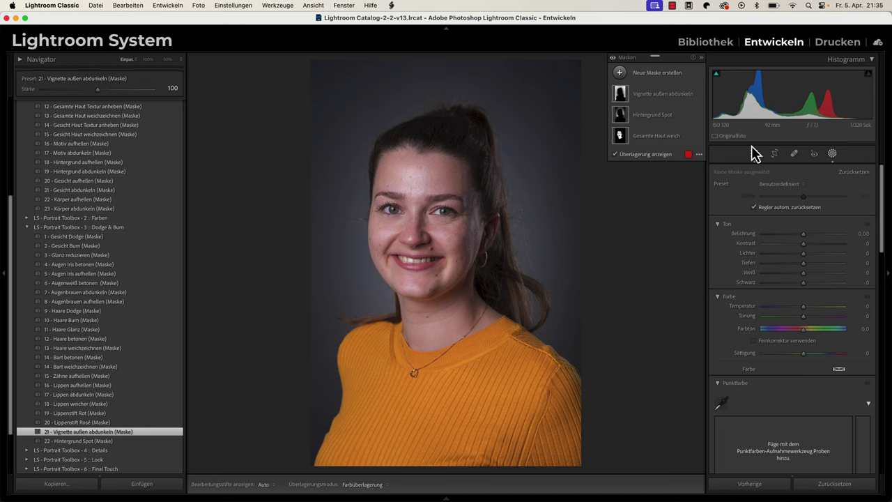
Create Maske 1 from Person 1's Haut im Gesicht via a Select People mask
{"action": "left_click", "coordinate": [655, 74]}
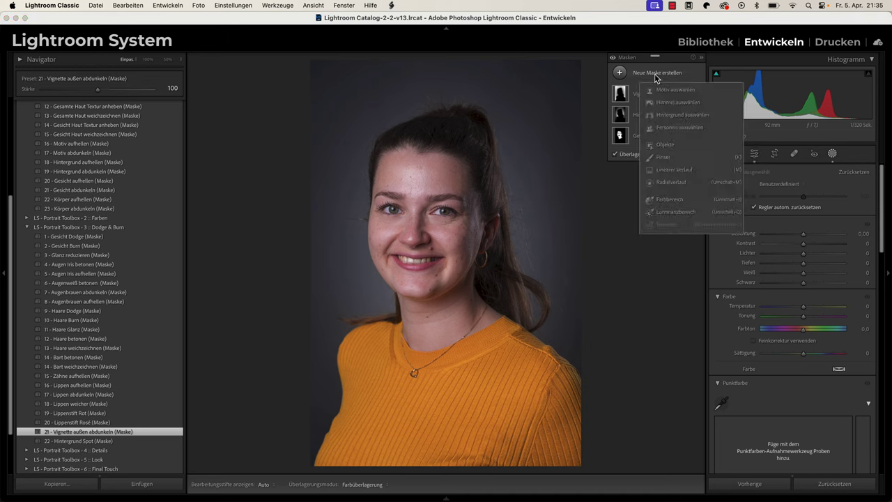
{"action": "left_click", "coordinate": [667, 128]}
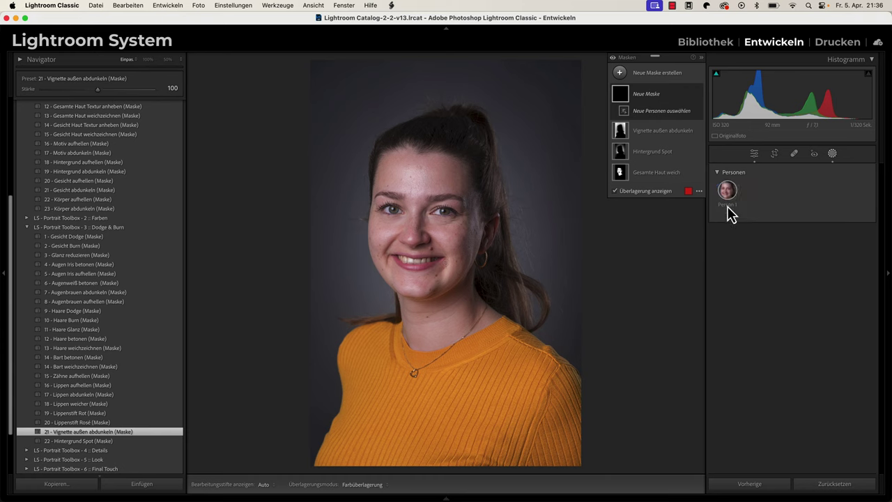
{"action": "left_click", "coordinate": [727, 197]}
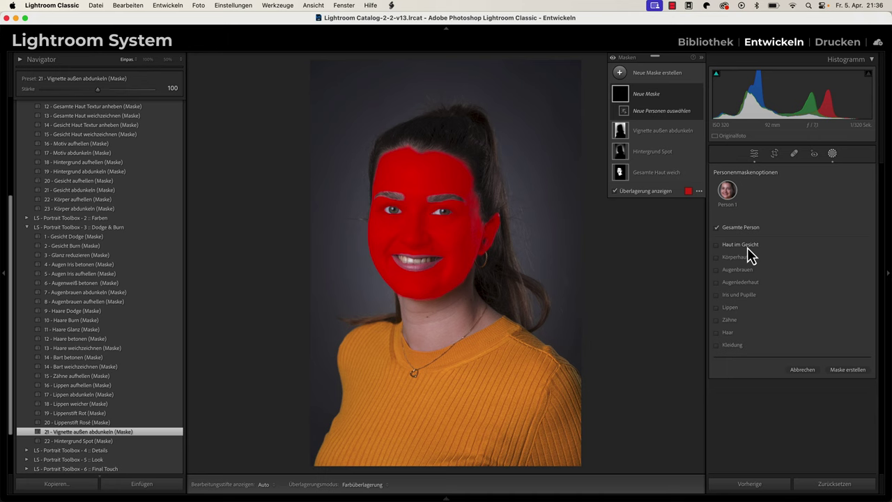
{"action": "left_click", "coordinate": [846, 369]}
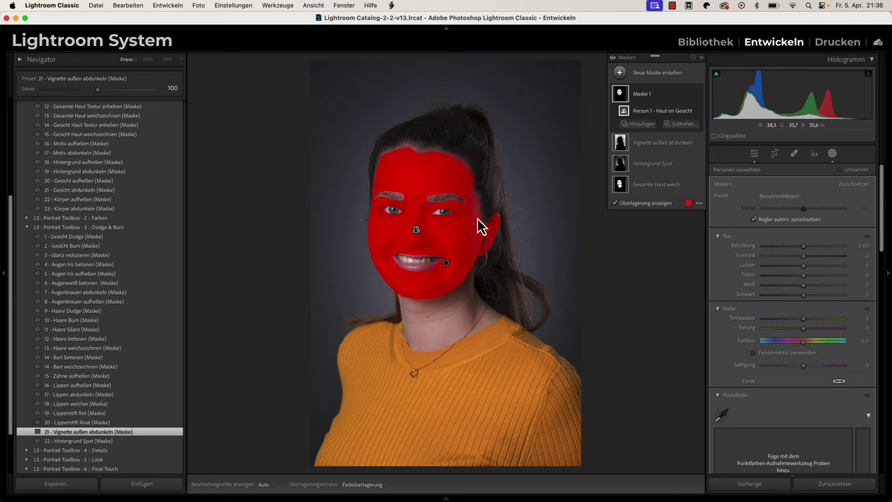
{"action": "mouse_move", "coordinate": [658, 143]}
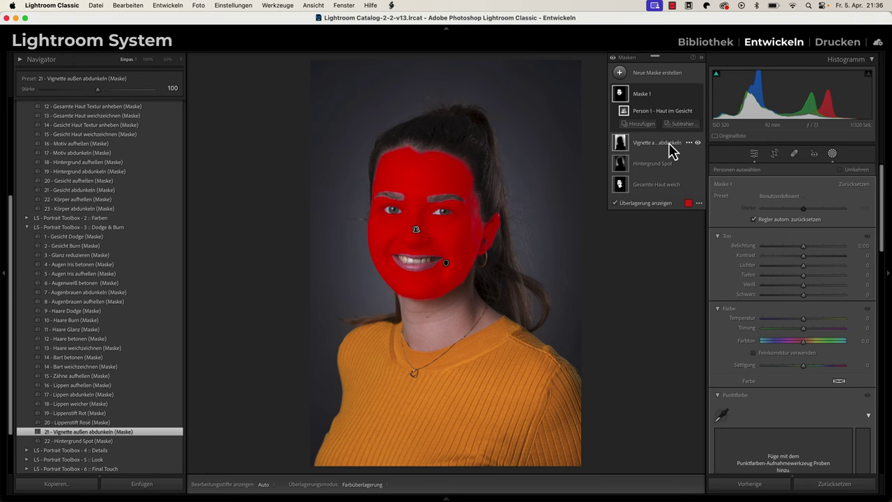
Intersect the face-skin mask with a 70–95 luminance range and raise its exposure
{"action": "key", "text": "alt"}
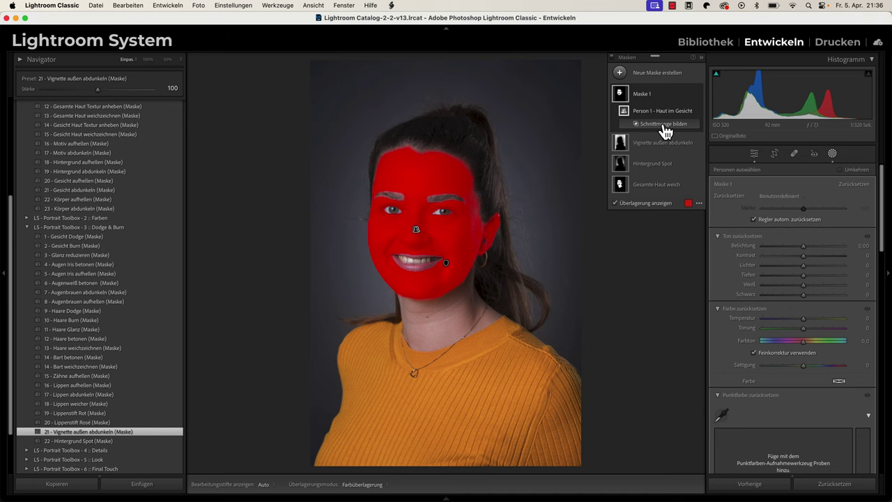
{"action": "left_click", "coordinate": [663, 127], "text": "alt"}
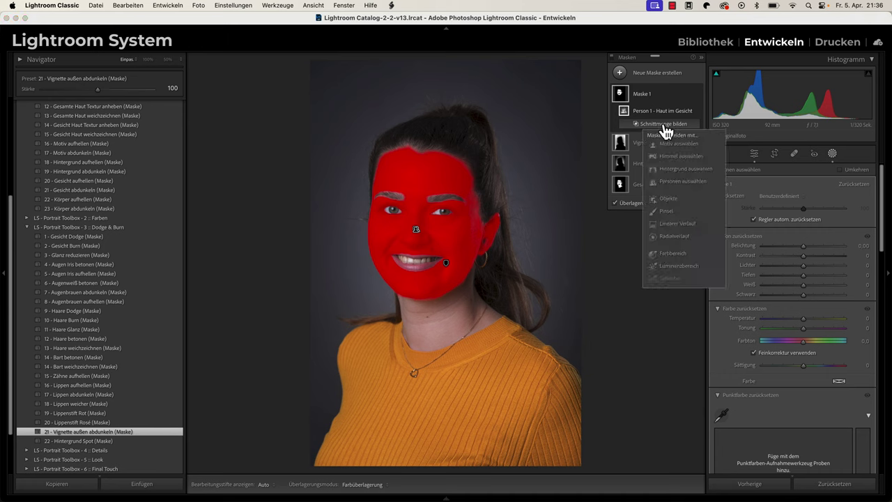
{"action": "left_click", "coordinate": [679, 268]}
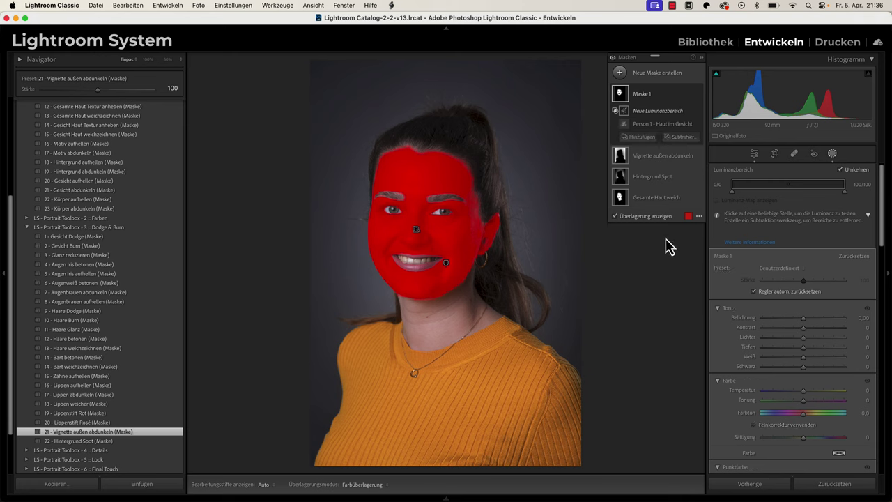
{"action": "mouse_move", "coordinate": [730, 191]}
{"action": "left_mouse_down"}
{"action": "mouse_move", "coordinate": [845, 192]}
{"action": "mouse_move", "coordinate": [795, 193]}
{"action": "mouse_move", "coordinate": [812, 199]}
{"action": "left_mouse_up"}
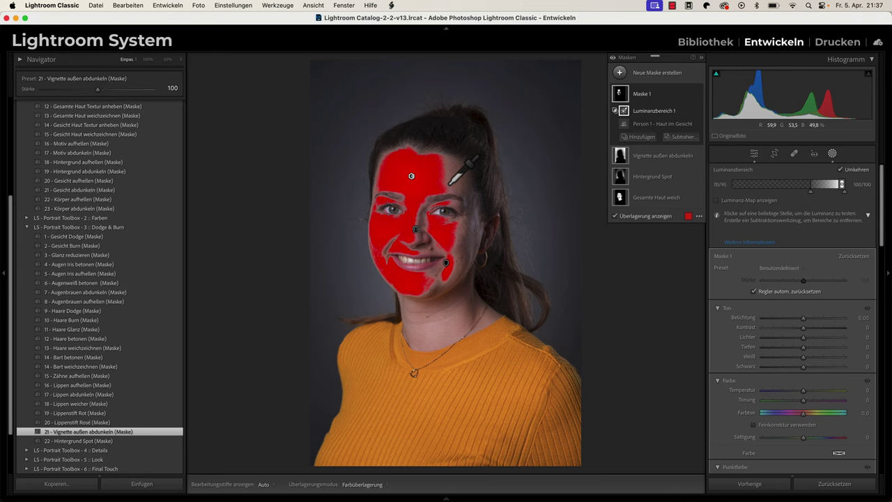
{"action": "mouse_move", "coordinate": [802, 319]}
{"action": "left_mouse_down"}
{"action": "mouse_move", "coordinate": [812, 323]}
{"action": "mouse_move", "coordinate": [802, 320]}
{"action": "left_mouse_up"}
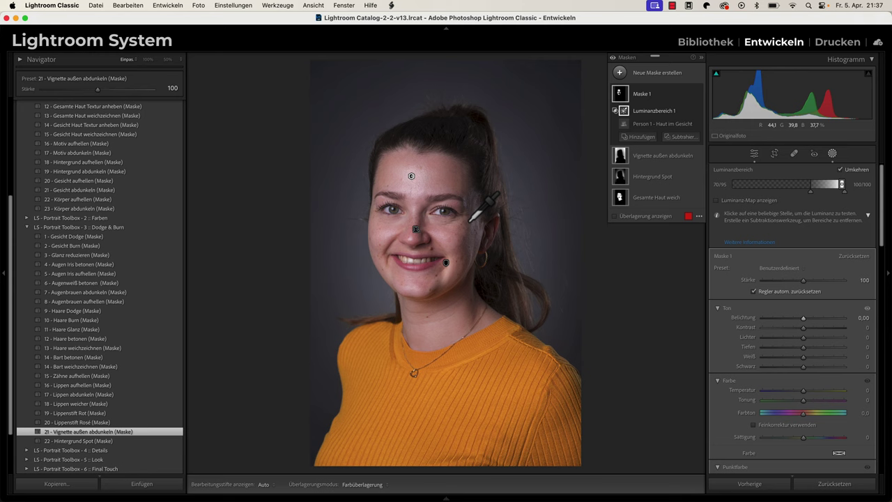
{"action": "mouse_move", "coordinate": [659, 124]}
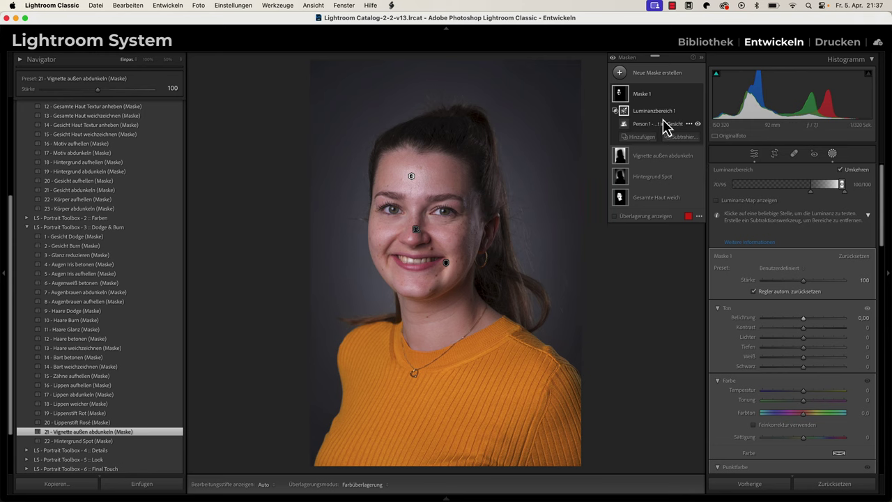
Intersect Maske 1 with a brush of size 3.1 and flow 50
{"action": "key", "text": "alt"}
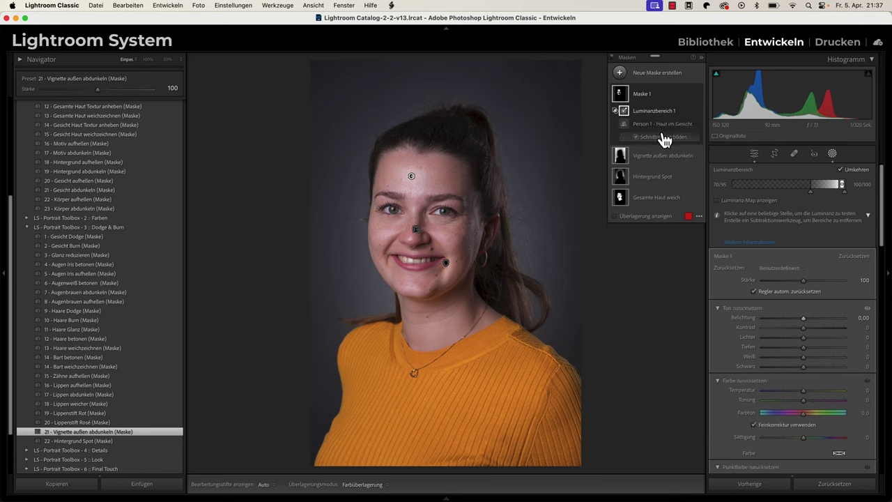
{"action": "left_click", "coordinate": [662, 139]}
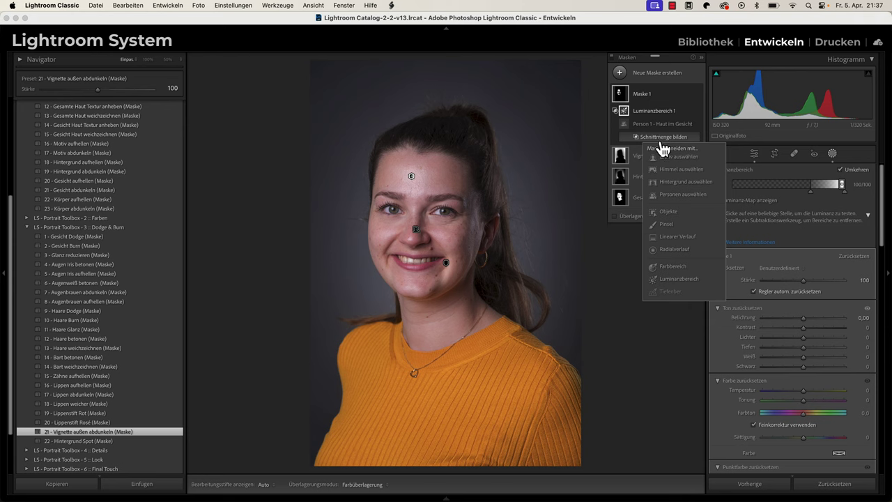
{"action": "left_click", "coordinate": [668, 223]}
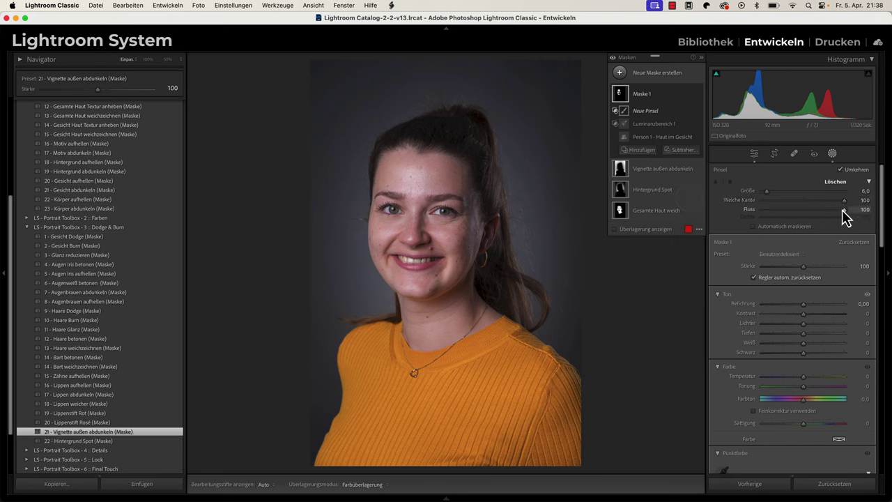
{"action": "left_click_drag", "start_coordinate": [842, 210], "coordinate": [805, 209]}
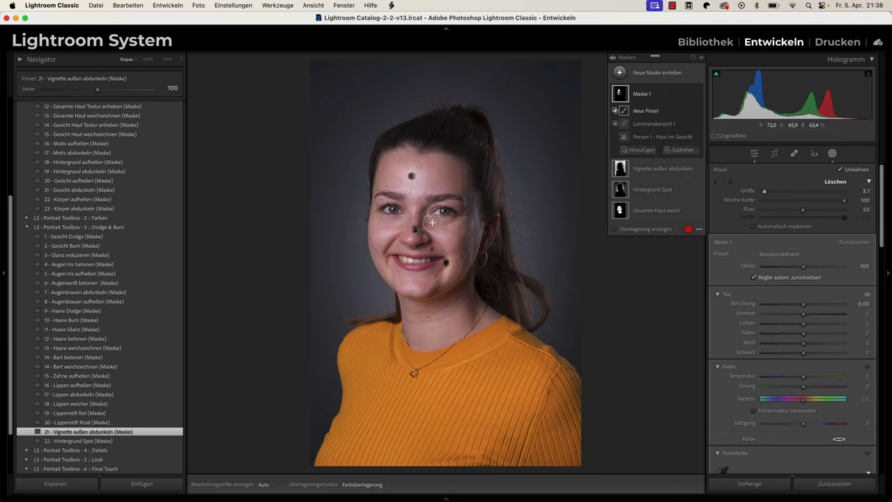
{"action": "key", "text": "h"}
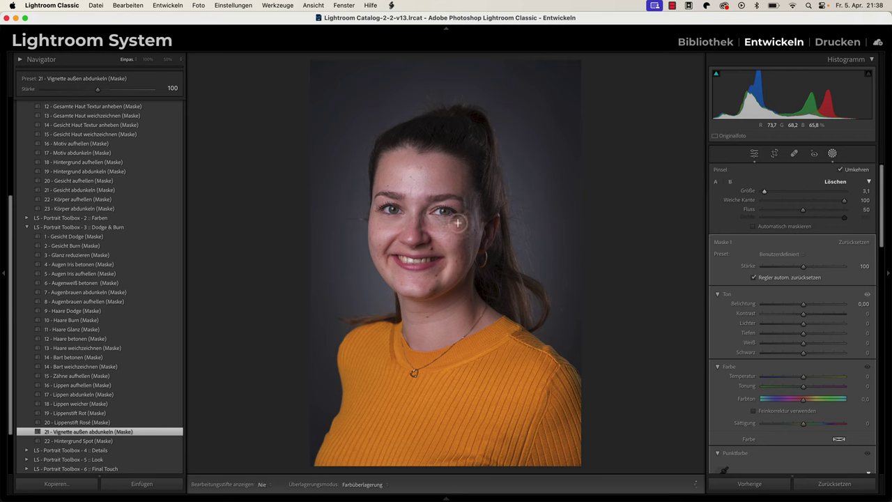
{"action": "key", "text": "h"}
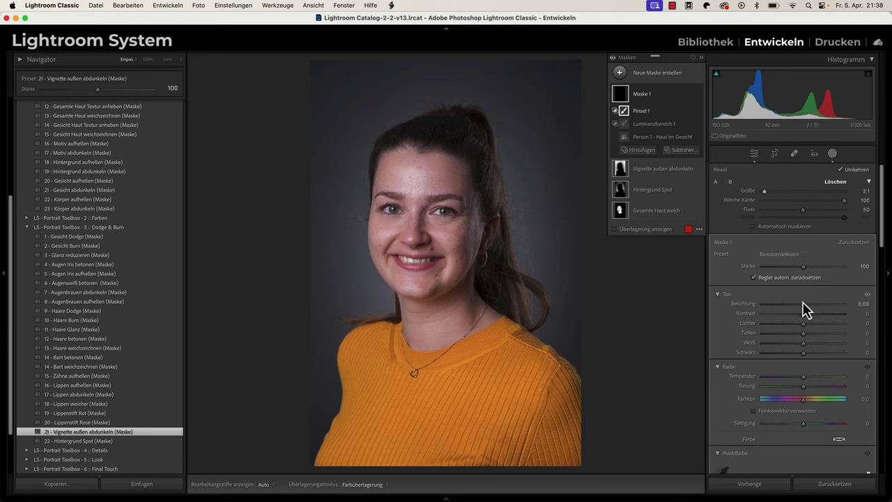
Fine-tune Maske 1's exposure to +0.34 and brush it under the left eye
{"action": "left_click_drag", "start_coordinate": [803, 304], "coordinate": [804, 305]}
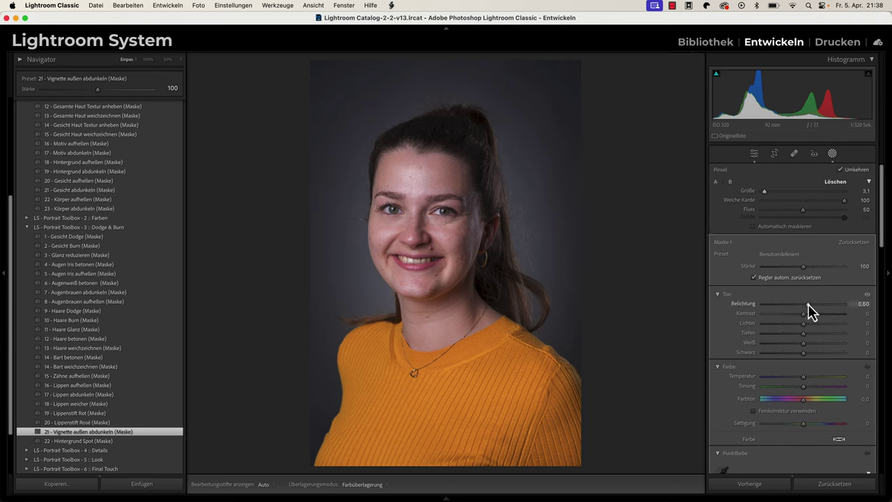
{"action": "left_click_drag", "start_coordinate": [808, 305], "coordinate": [808, 305]}
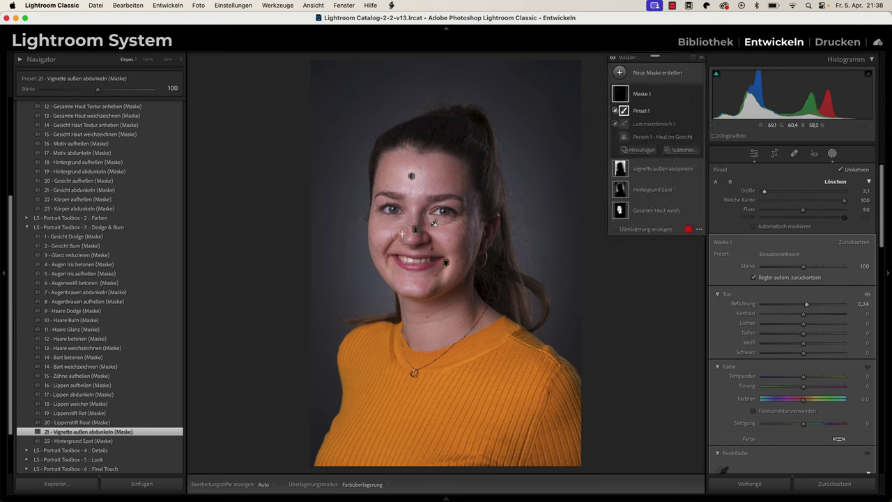
{"action": "key", "text": "h"}
{"action": "left_click_drag", "start_coordinate": [379, 223], "coordinate": [394, 223]}
{"action": "key", "text": "h"}
{"action": "key", "text": "h"}
{"action": "left_click_drag", "start_coordinate": [452, 225], "coordinate": [440, 224]}
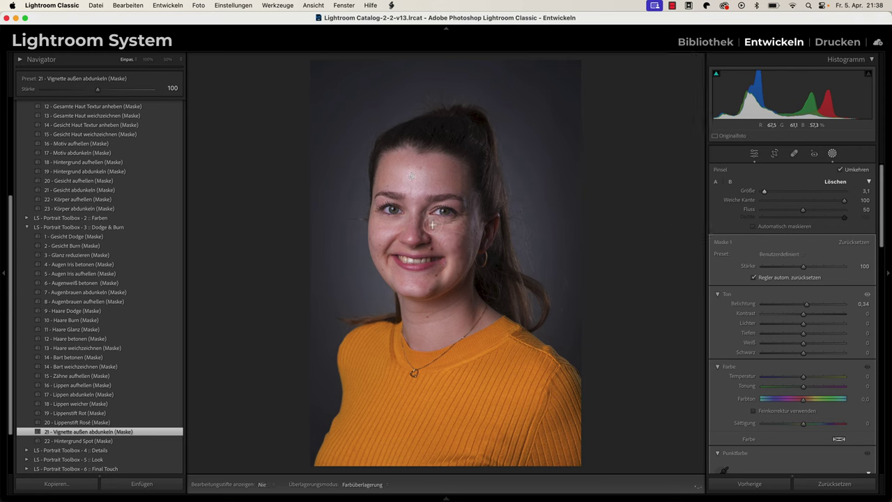
{"action": "key", "text": "h"}
{"action": "left_click", "coordinate": [697, 94]}
{"action": "left_click", "coordinate": [697, 94]}
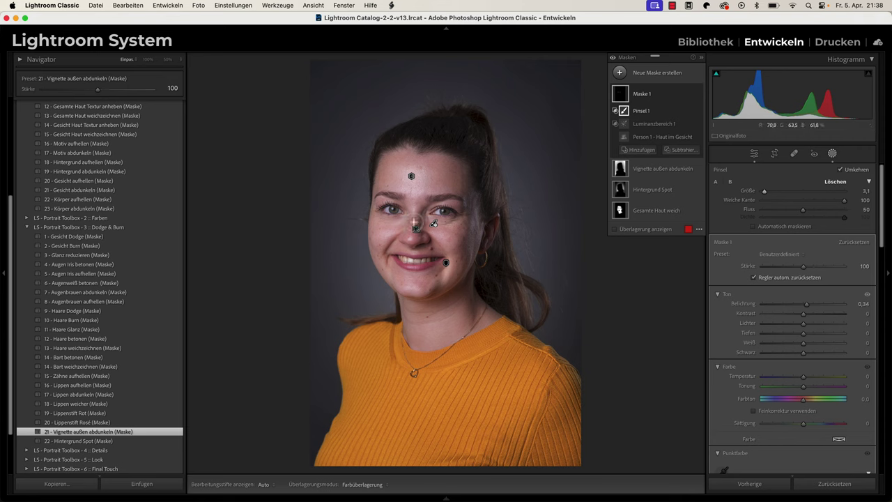
Resize the brush and paint extra brightening onto the cheek
{"action": "key", "text": "h"}
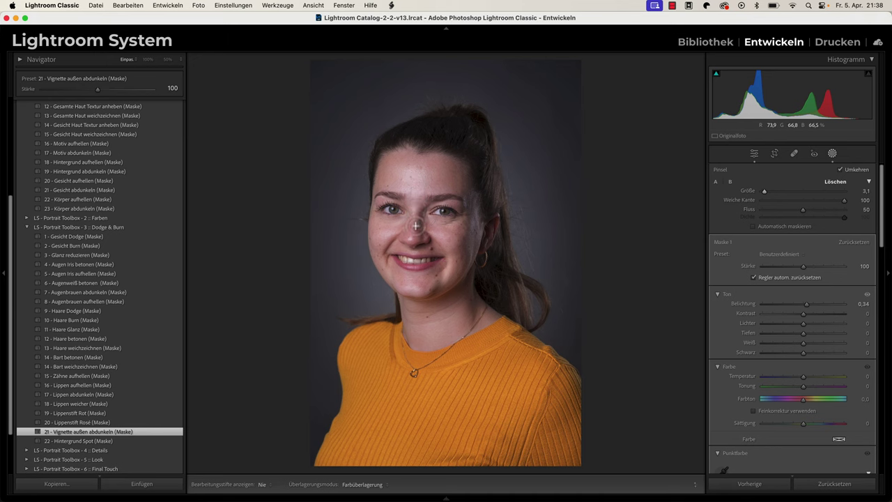
{"action": "key", "text": "h"}
{"action": "key", "text": "bracketright"}
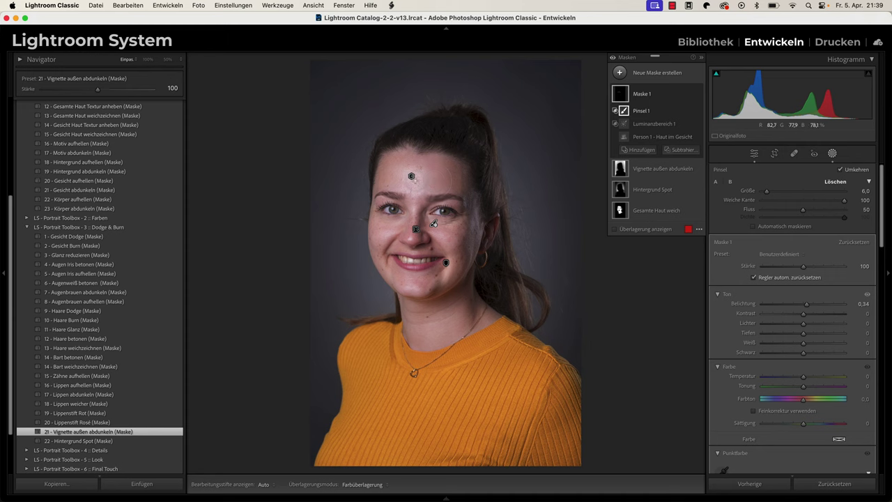
{"action": "key", "text": "h"}
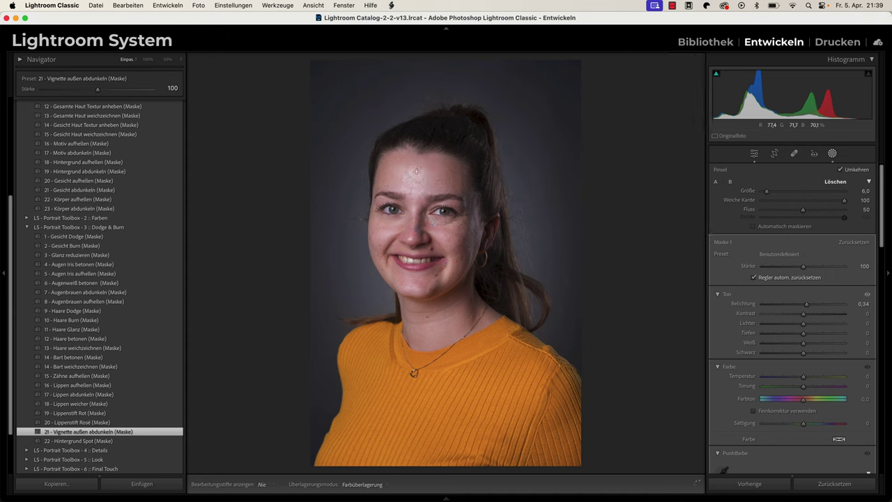
{"action": "key", "text": "h"}
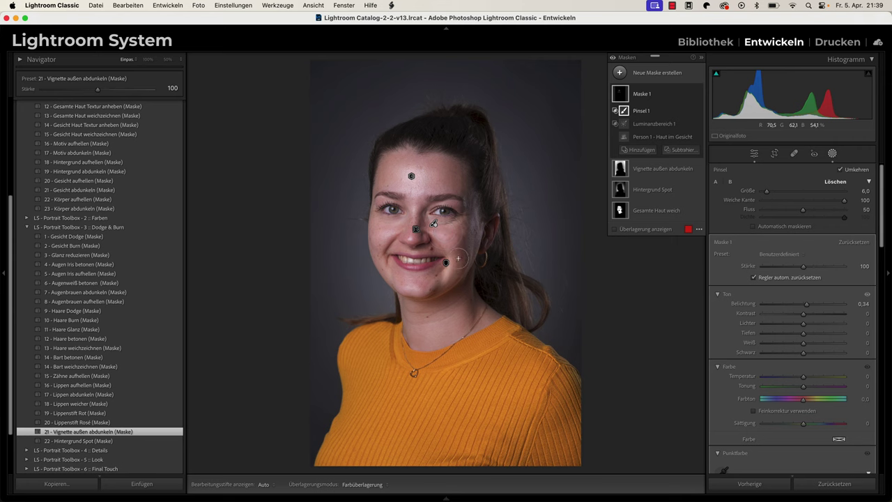
{"action": "key", "text": "bracketleft"}
{"action": "key", "text": "h"}
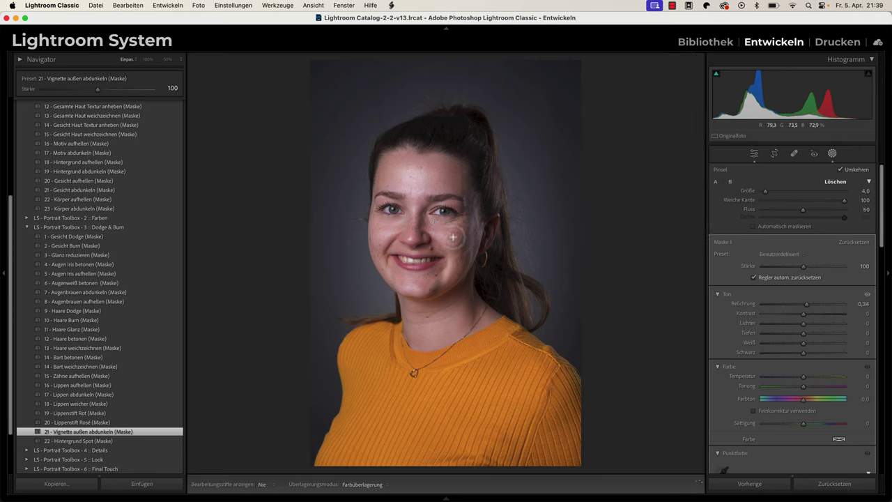
{"action": "left_click_drag", "start_coordinate": [443, 237], "coordinate": [446, 237]}
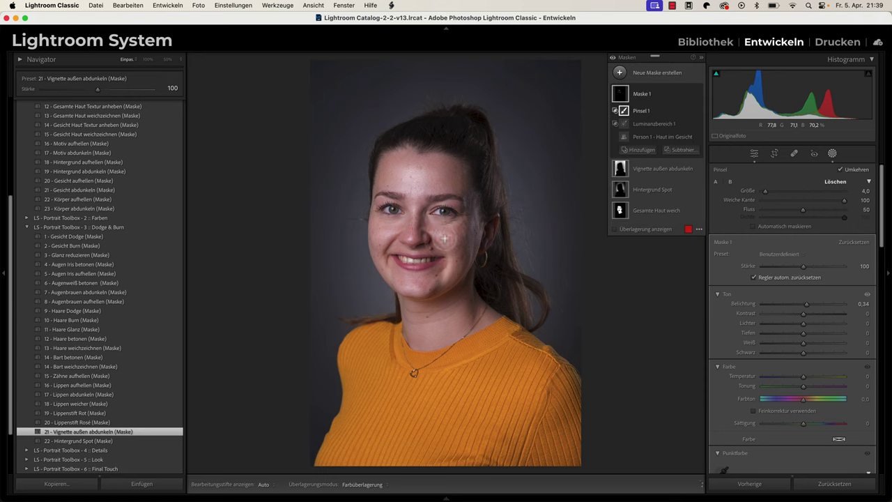
{"action": "key", "text": "bracketleft"}
{"action": "key", "text": "h"}
{"action": "key", "text": "h"}
{"action": "key", "text": "h"}
{"action": "key", "text": "h"}
{"action": "key", "text": "h"}
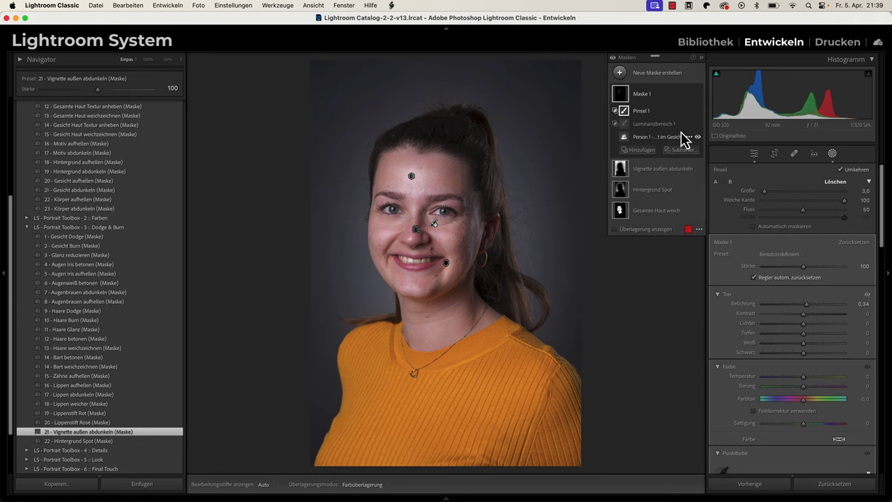
{"action": "mouse_move", "coordinate": [621, 93]}
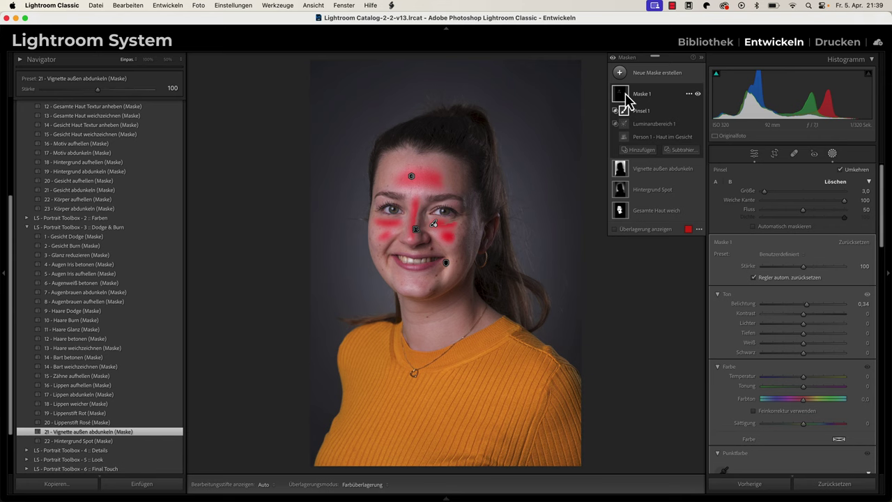
Rename Maske 1 from its options menu to 'Gesicht Dodge'
{"action": "left_click", "coordinate": [694, 99]}
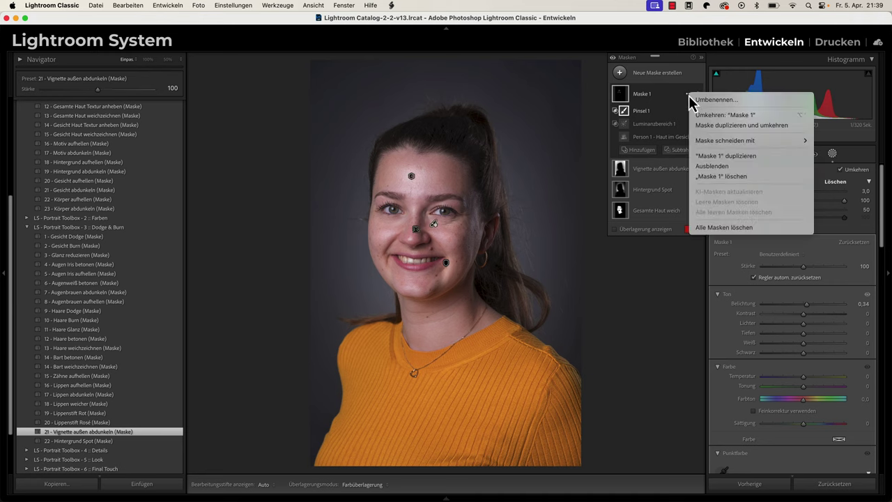
{"action": "left_click", "coordinate": [694, 101]}
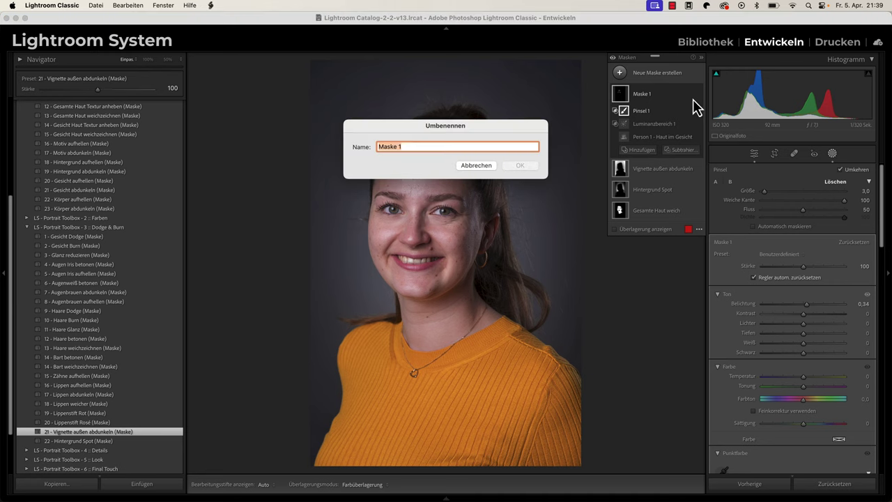
{"action": "type", "text": "Gesicht Dodge"}
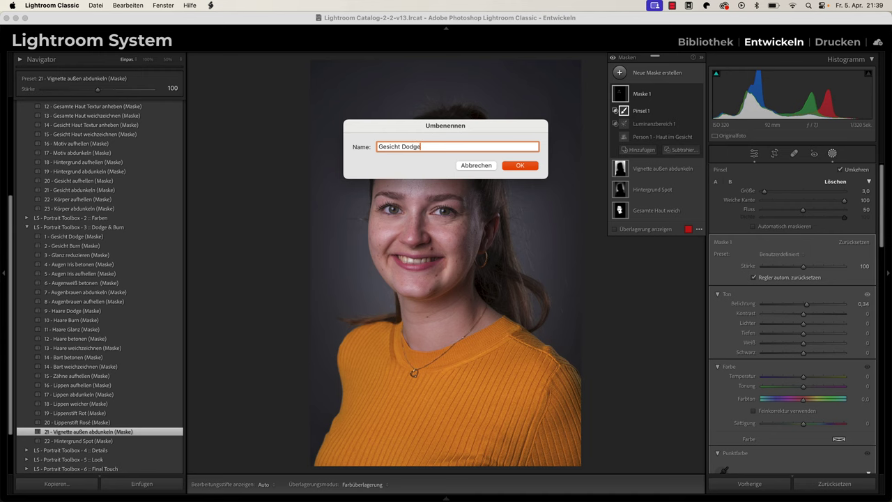
{"action": "key", "text": "Return"}
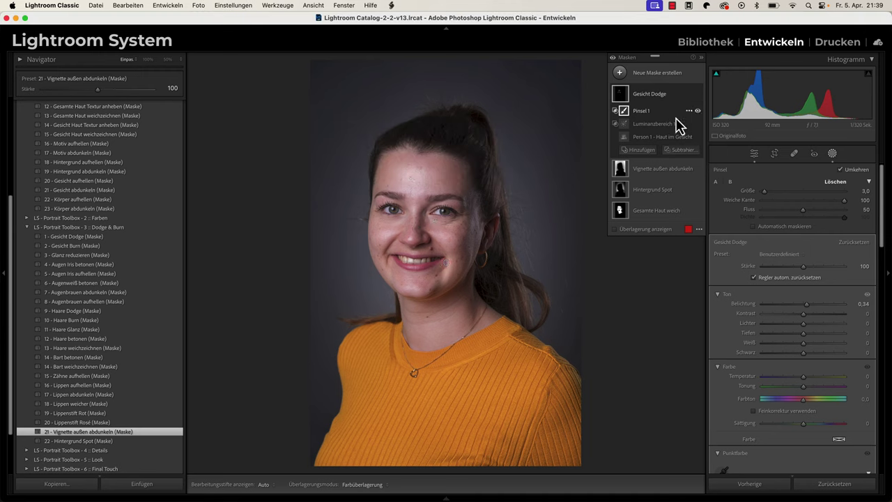
Create a new mask from Person 1's face skin
{"action": "left_click", "coordinate": [620, 72]}
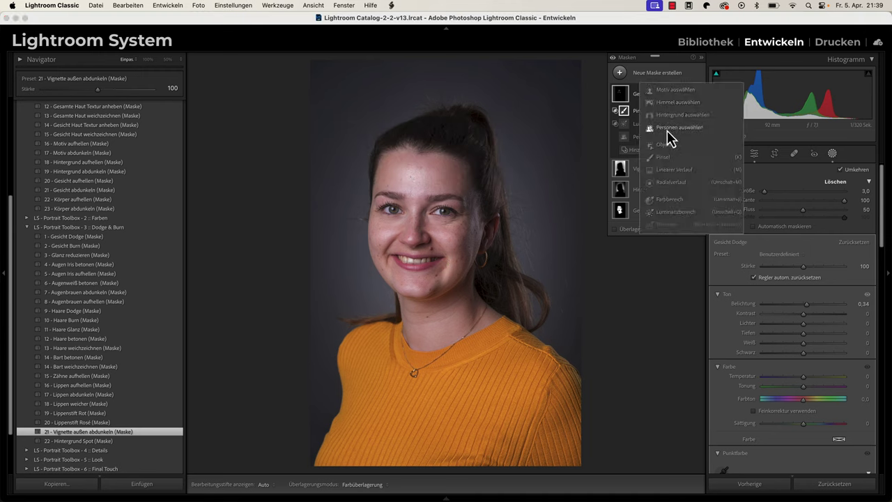
{"action": "left_click", "coordinate": [669, 127]}
{"action": "left_click", "coordinate": [729, 198]}
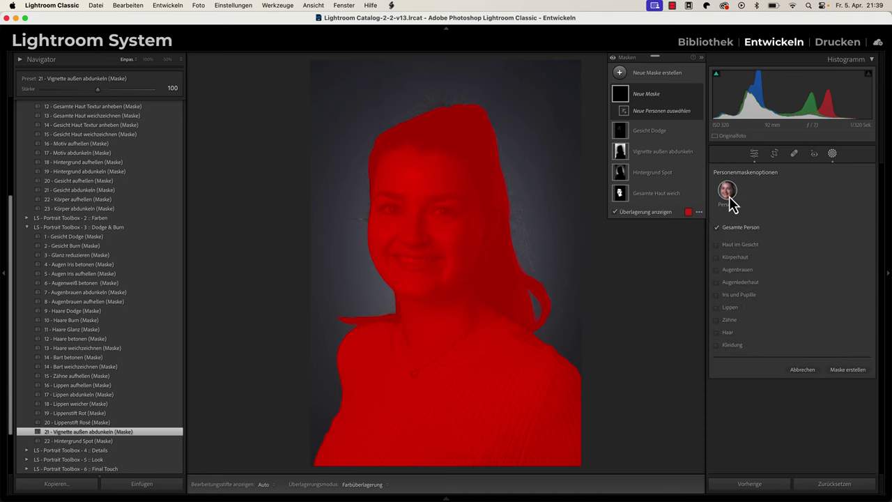
{"action": "left_click", "coordinate": [856, 372]}
Intersect the new mask with a luminance range set to 79/100
{"action": "key", "text": "alt"}
{"action": "left_click", "coordinate": [659, 124]}
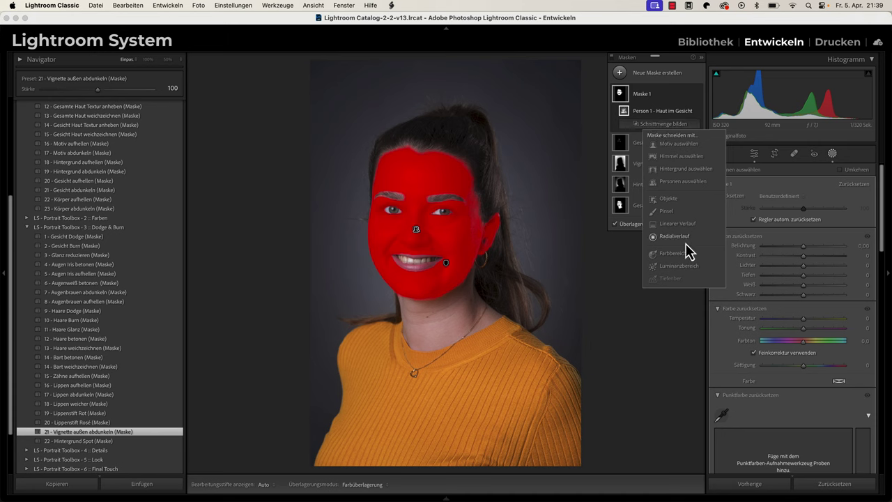
{"action": "left_click", "coordinate": [684, 274]}
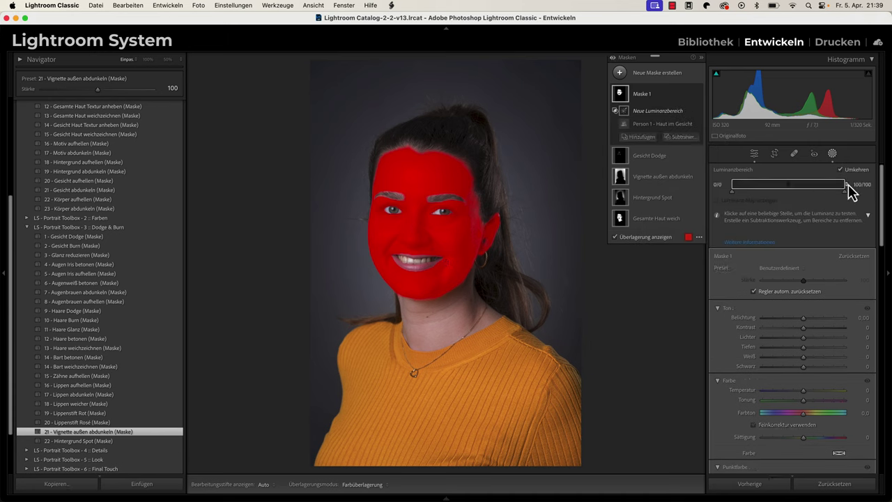
{"action": "mouse_move", "coordinate": [845, 184]}
{"action": "left_mouse_down"}
{"action": "mouse_move", "coordinate": [800, 186]}
{"action": "mouse_move", "coordinate": [814, 183]}
{"action": "left_mouse_up"}
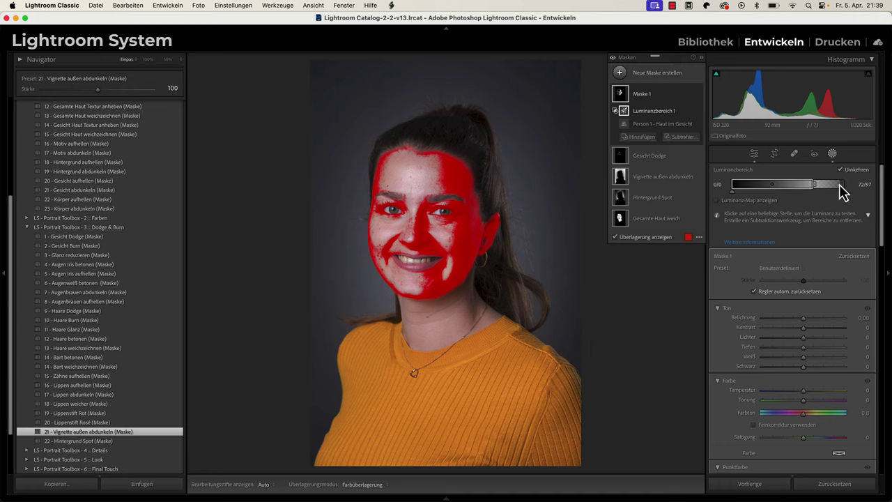
{"action": "mouse_move", "coordinate": [841, 193]}
{"action": "left_mouse_down"}
{"action": "mouse_move", "coordinate": [828, 193]}
{"action": "mouse_move", "coordinate": [844, 193]}
{"action": "left_mouse_up"}
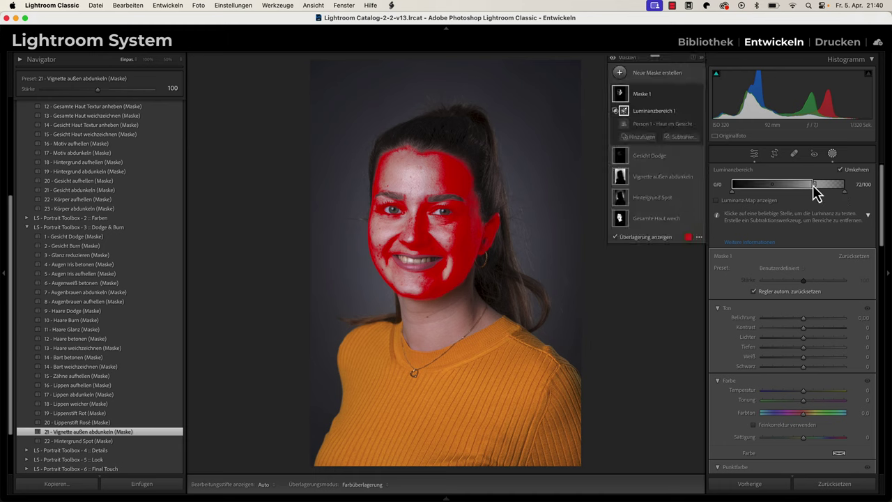
{"action": "left_click_drag", "start_coordinate": [816, 186], "coordinate": [820, 187]}
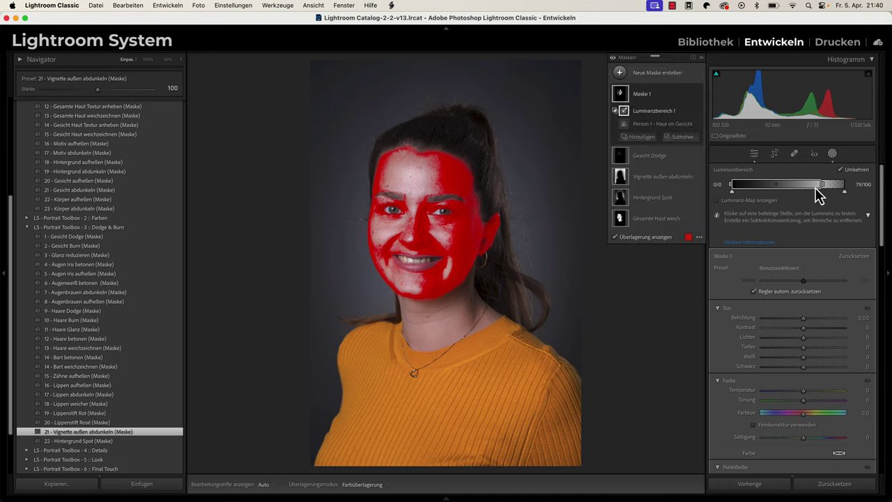
Add a brush intersection to the new face mask and set exposure to −0.30
{"action": "left_click", "coordinate": [652, 137], "text": "alt"}
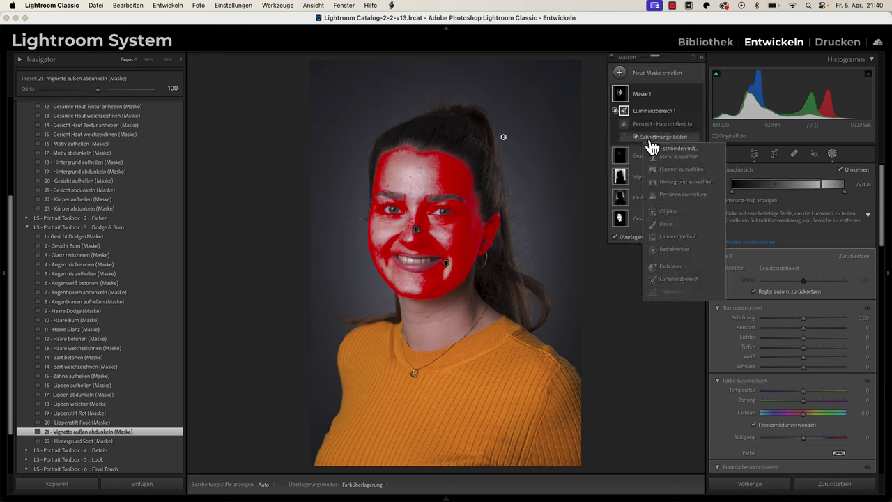
{"action": "left_click", "coordinate": [669, 225]}
{"action": "left_click_drag", "start_coordinate": [807, 305], "coordinate": [799, 306]}
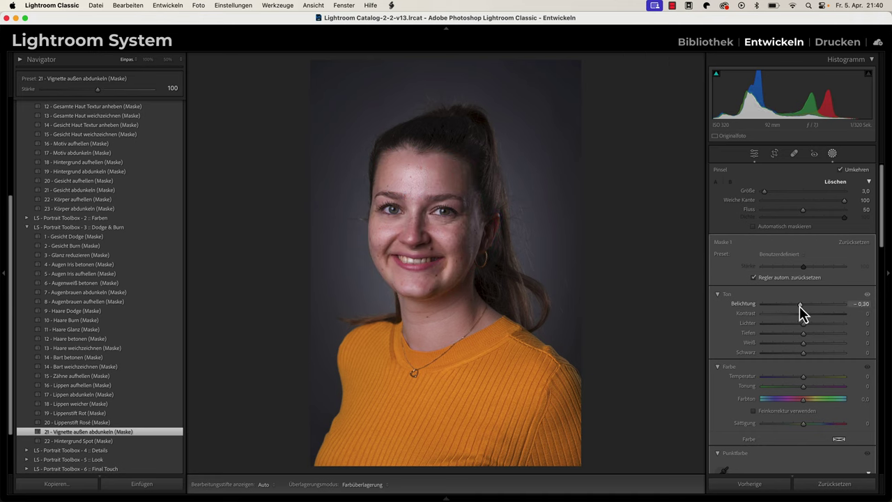
{"action": "left_click_drag", "start_coordinate": [408, 278], "coordinate": [423, 277]}
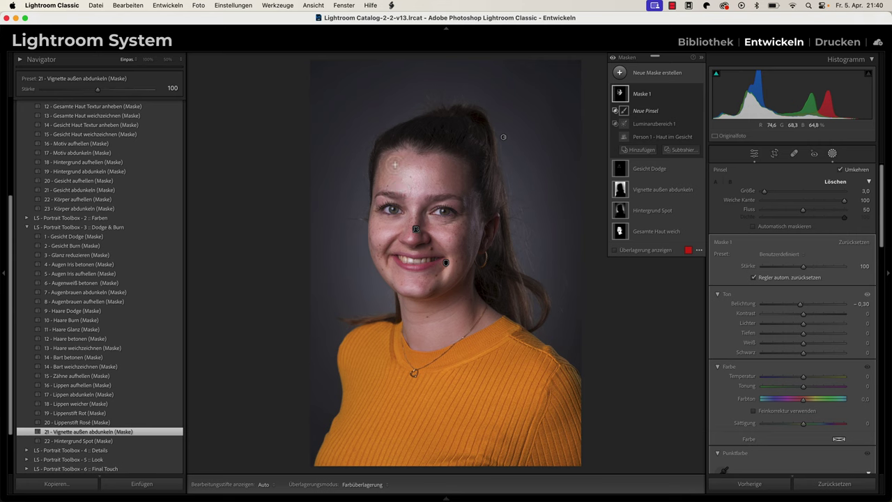
Toggle the mask pins to inspect the −0.30 darkening on the face
{"action": "key", "text": "h"}
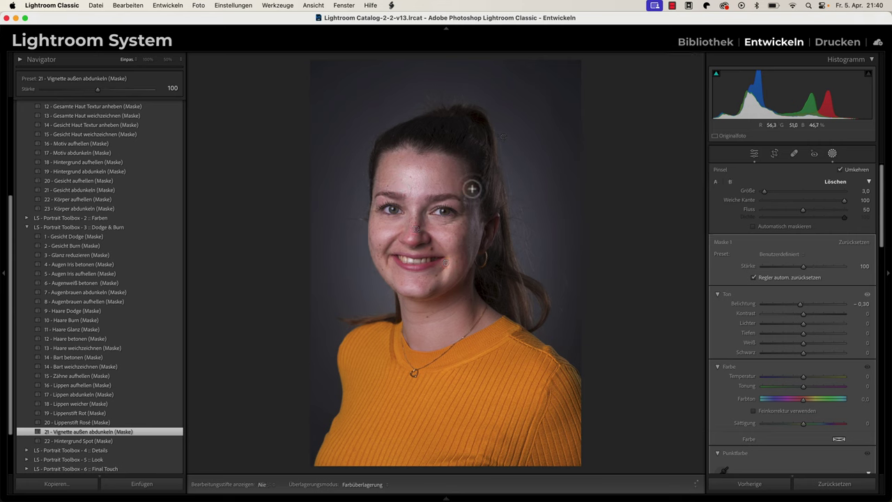
{"action": "key", "text": "h"}
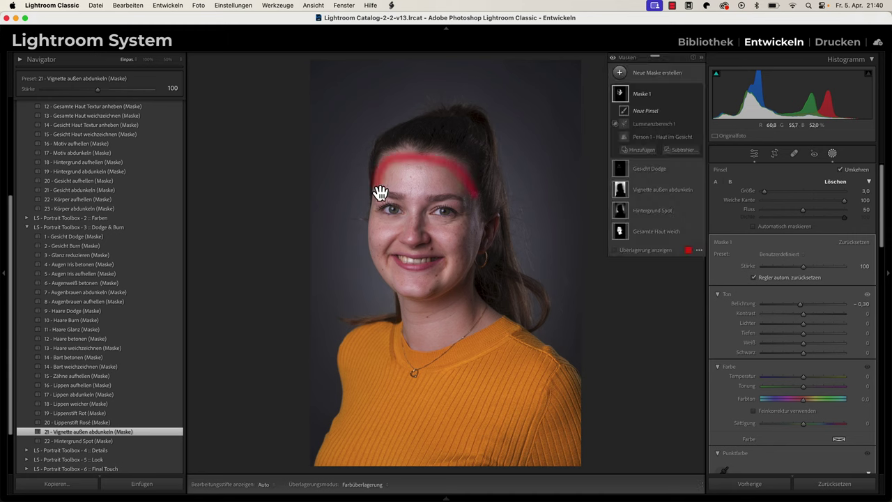
{"action": "key", "text": "h"}
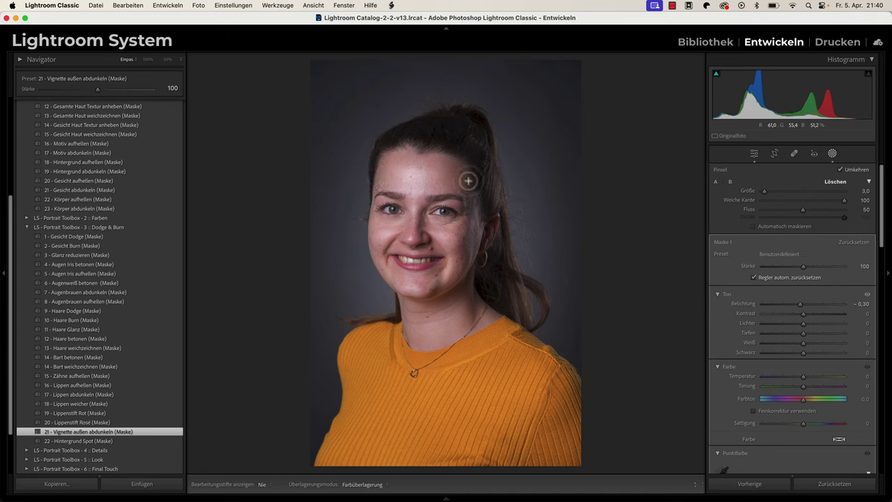
{"action": "key", "text": "h"}
{"action": "key", "text": "h"}
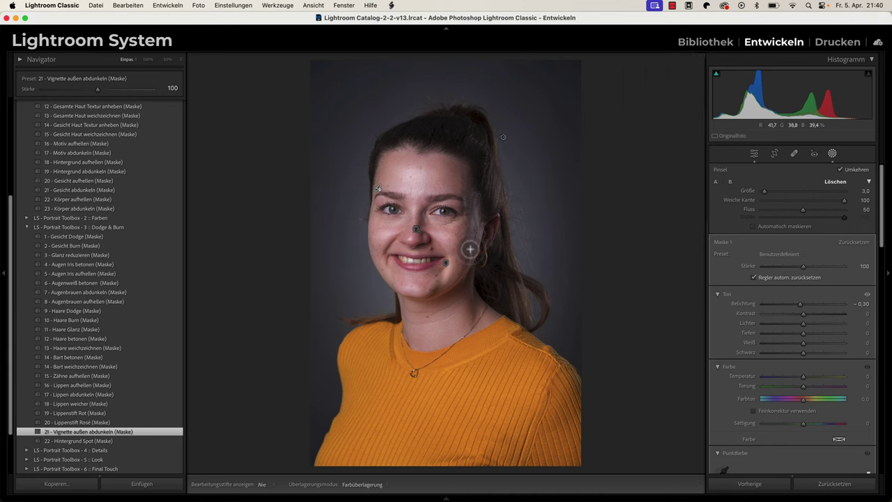
{"action": "key", "text": "h"}
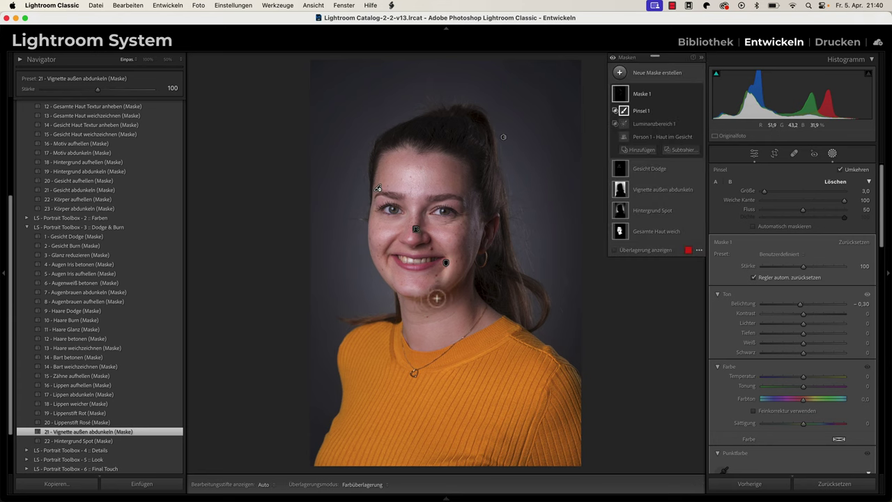
{"action": "key", "text": "h"}
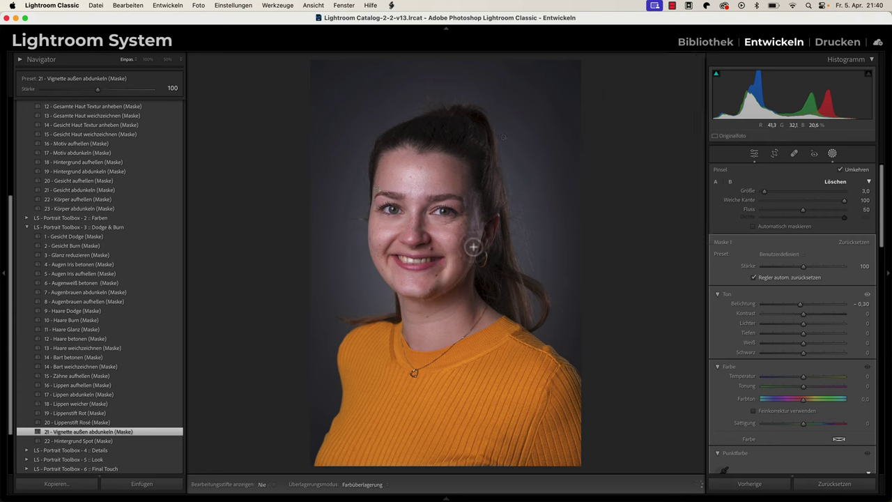
{"action": "key", "text": "h"}
{"action": "key", "text": "h"}
{"action": "key", "text": "h"}
{"action": "key", "text": "h"}
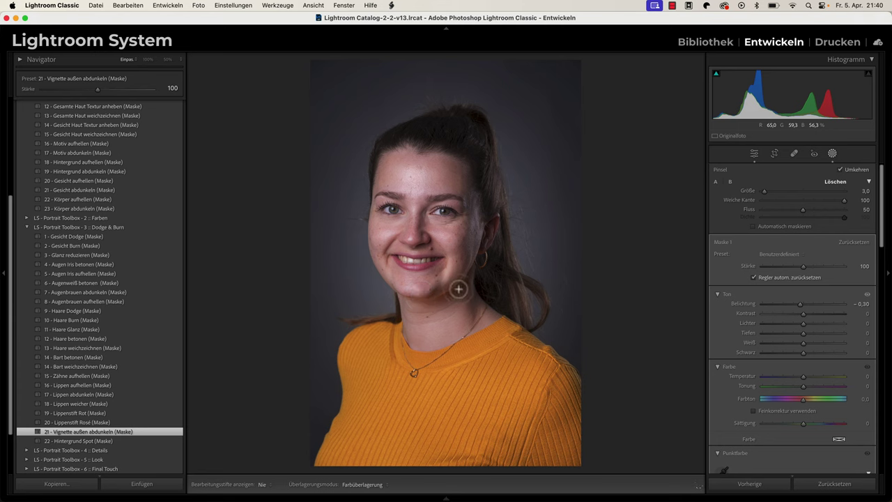
{"action": "key", "text": "h"}
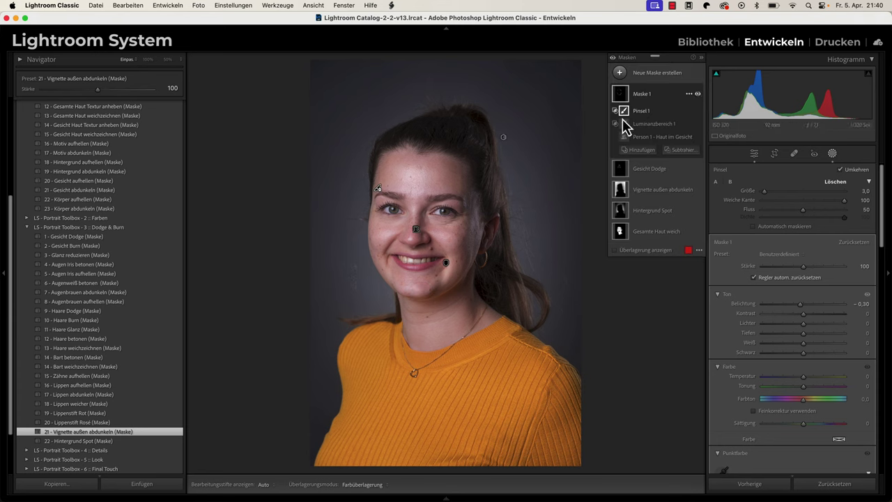
Paint darkening near the mouth and cheek, bringing the brush size to 5.0
{"action": "left_click_drag", "start_coordinate": [467, 239], "coordinate": [437, 264]}
{"action": "key", "text": "bracketleft"}
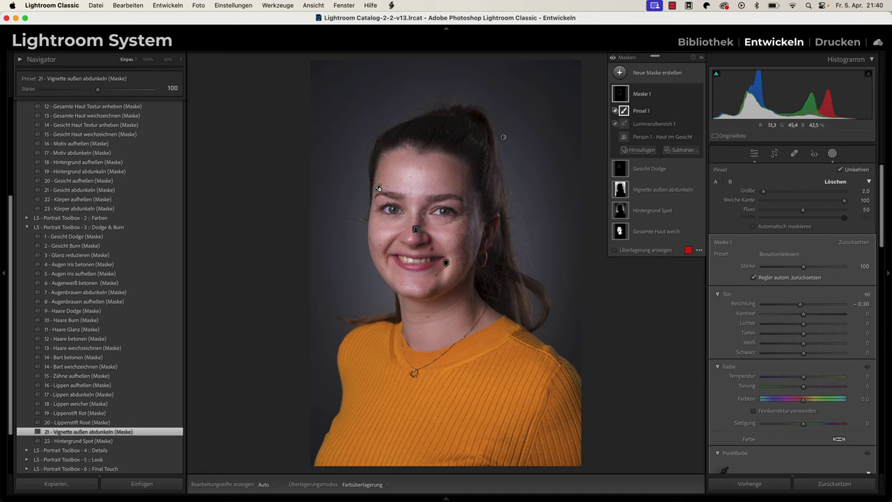
{"action": "key", "text": "h"}
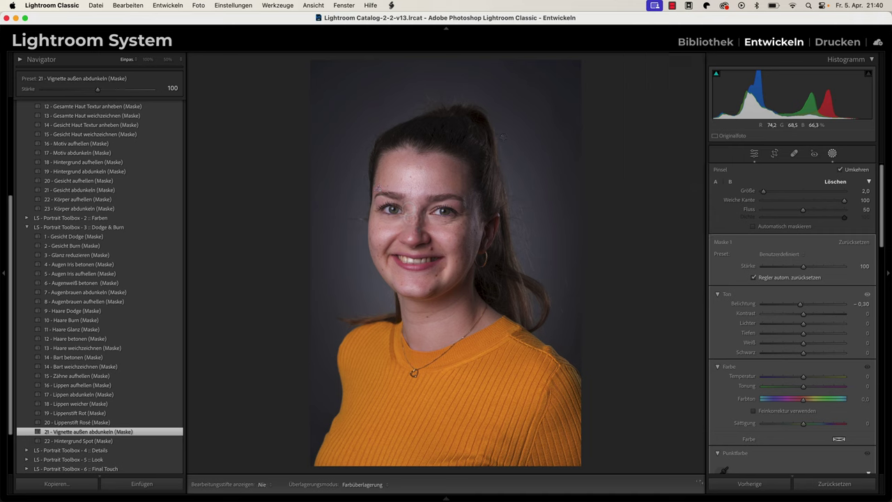
{"action": "key", "text": "h"}
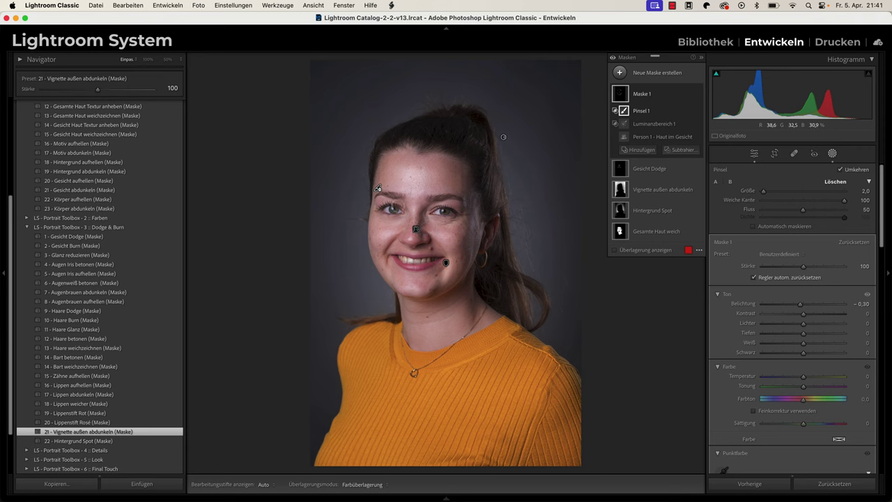
{"action": "key", "text": "h"}
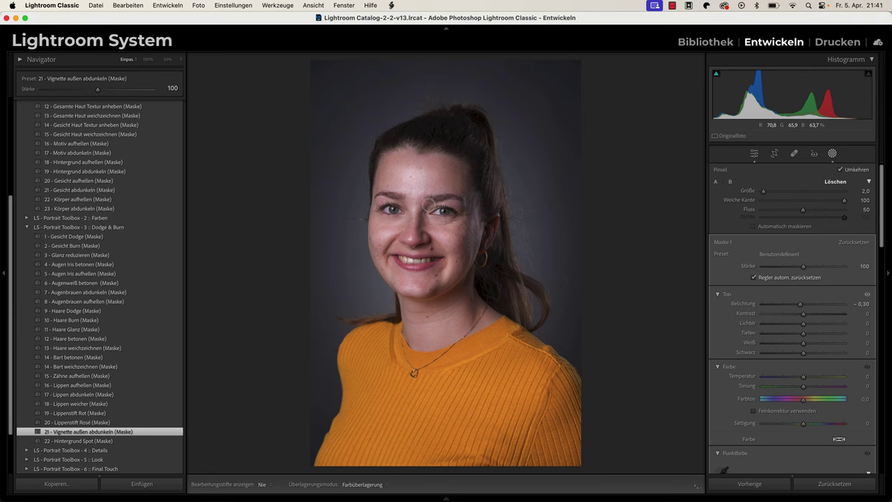
{"action": "key", "text": "h"}
{"action": "scroll", "coordinate": [477, 226], "scroll_direction": "up", "scroll_amount": 2}
{"action": "key", "text": "h"}
{"action": "key", "text": "h"}
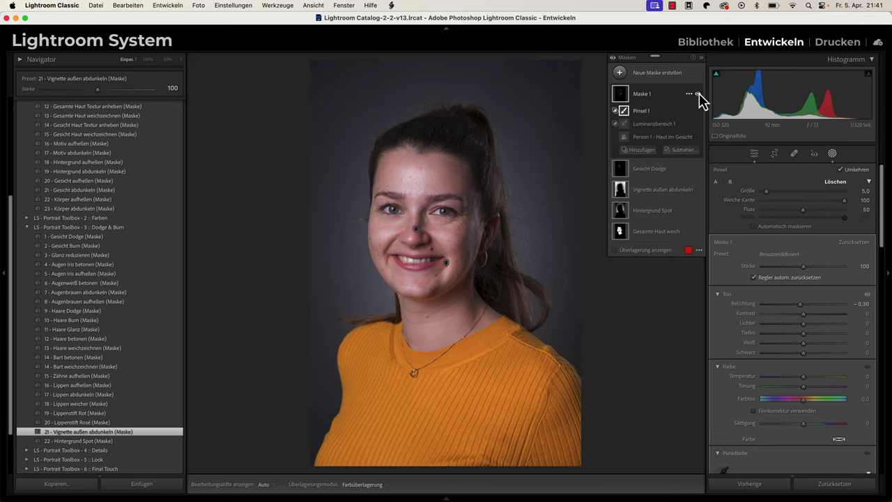
{"action": "mouse_move", "coordinate": [655, 94]}
{"action": "left_click", "coordinate": [699, 94]}
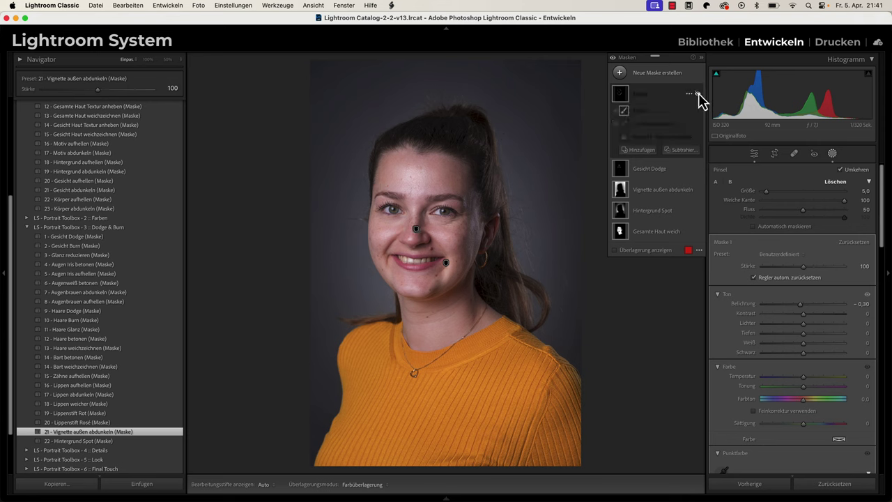
{"action": "left_click", "coordinate": [698, 94]}
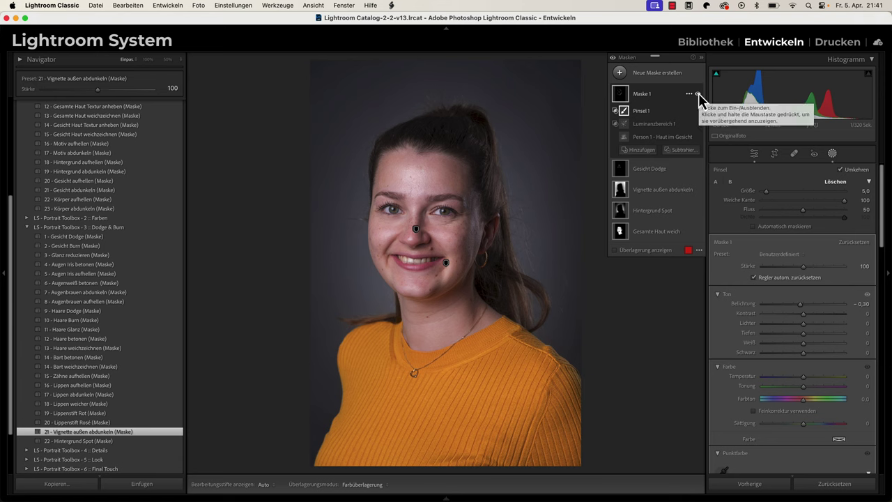
{"action": "left_click", "coordinate": [698, 94]}
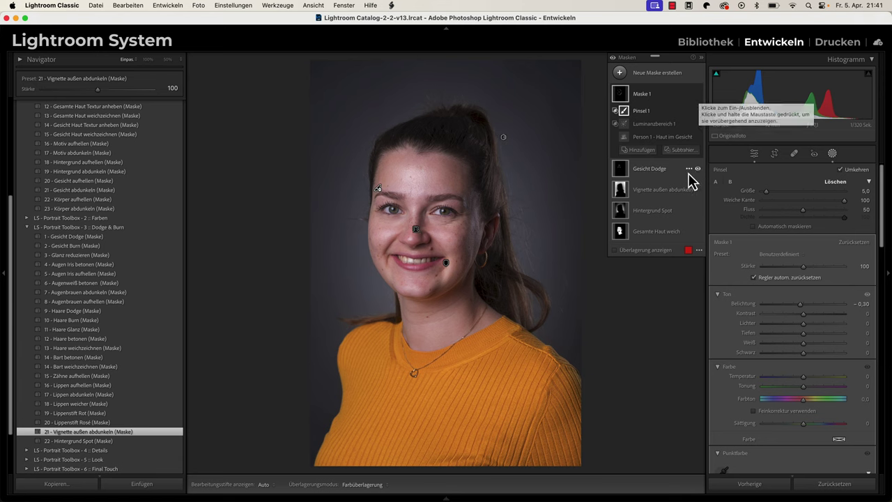
{"action": "left_click", "coordinate": [698, 169]}
{"action": "left_click", "coordinate": [698, 94]}
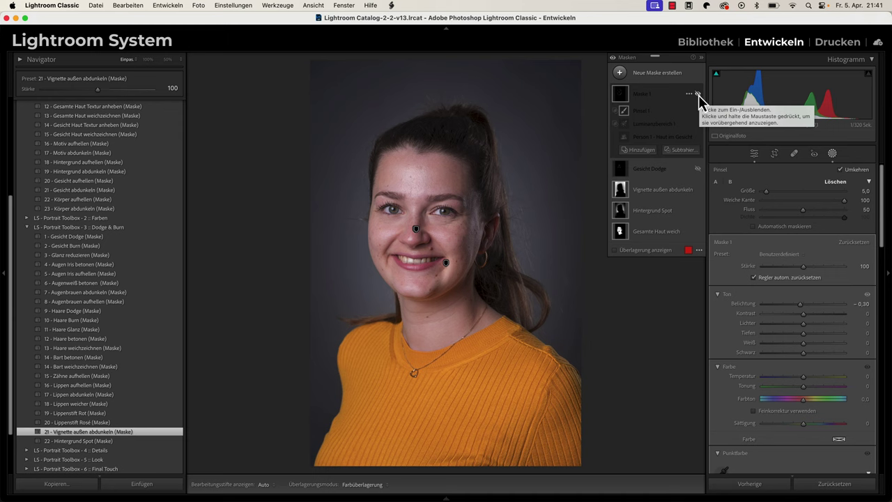
{"action": "left_click", "coordinate": [698, 94]}
{"action": "left_click", "coordinate": [697, 169]}
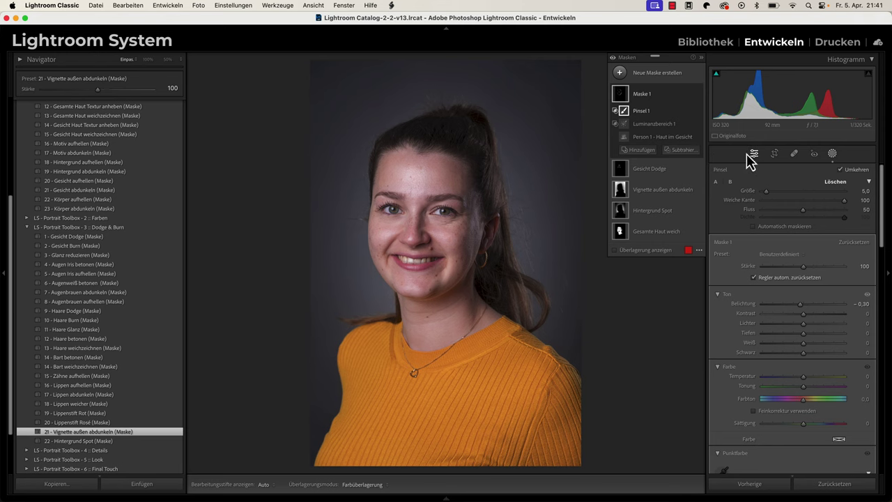
View the face at 100% then 50%, and reselect Maske 1 in the Masks panel
{"action": "left_click", "coordinate": [751, 156]}
{"action": "left_click", "coordinate": [434, 249]}
{"action": "left_click_drag", "start_coordinate": [435, 249], "coordinate": [491, 255]}
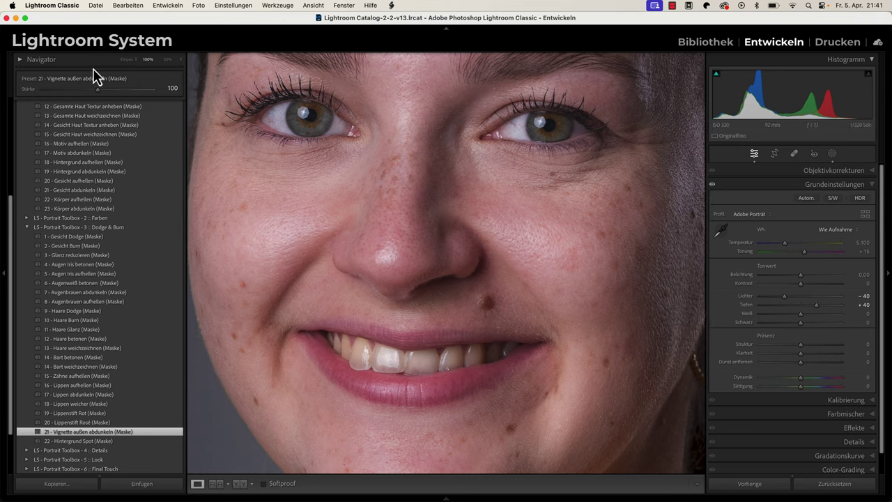
{"action": "left_click", "coordinate": [166, 59]}
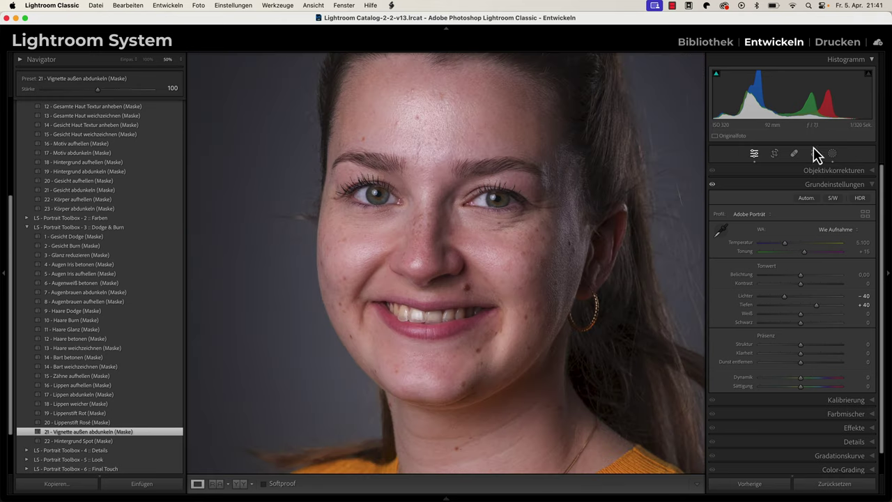
{"action": "left_click", "coordinate": [829, 155]}
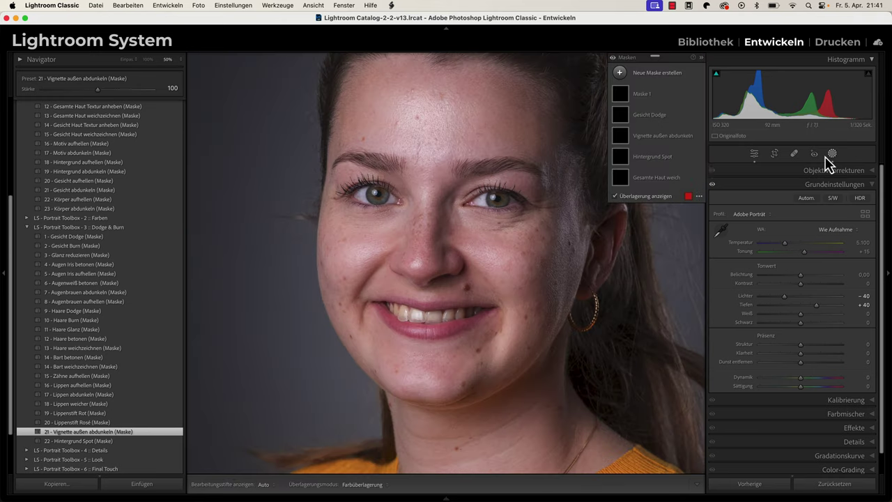
{"action": "left_click", "coordinate": [646, 97]}
Rename Maske 1 to 'Gesicht Burn', then select the Gesicht Dodge mask
{"action": "left_click", "coordinate": [689, 94]}
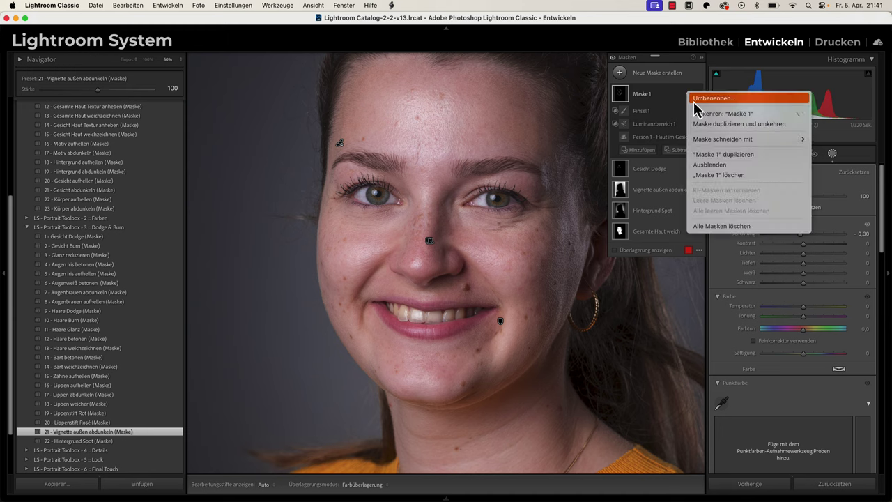
{"action": "type", "text": "Gesicht Burn"}
{"action": "key", "text": "Return"}
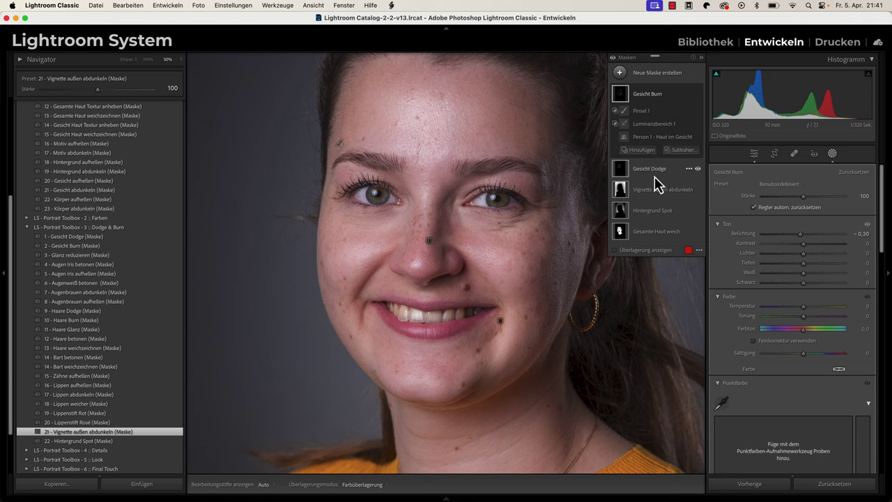
{"action": "left_click", "coordinate": [655, 170]}
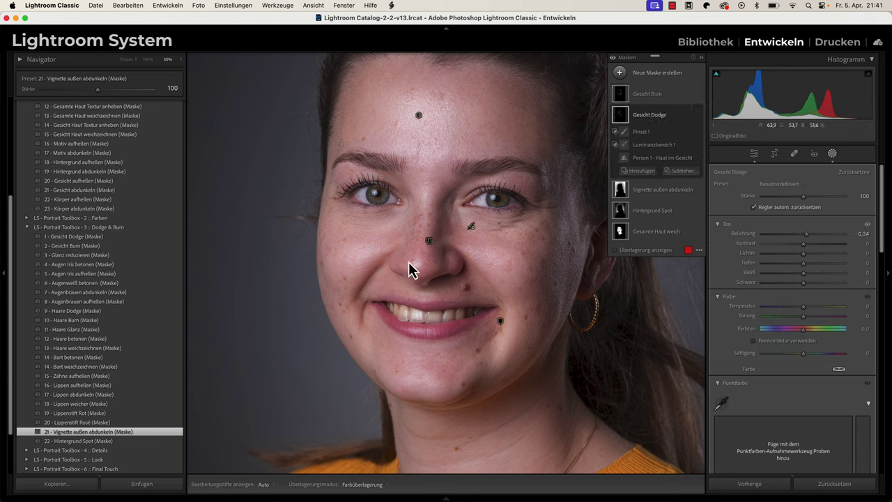
Select Gesicht Burn's Pinsel 1 brush component, toggling the mask overlay and pins with H
{"action": "left_click", "coordinate": [642, 132]}
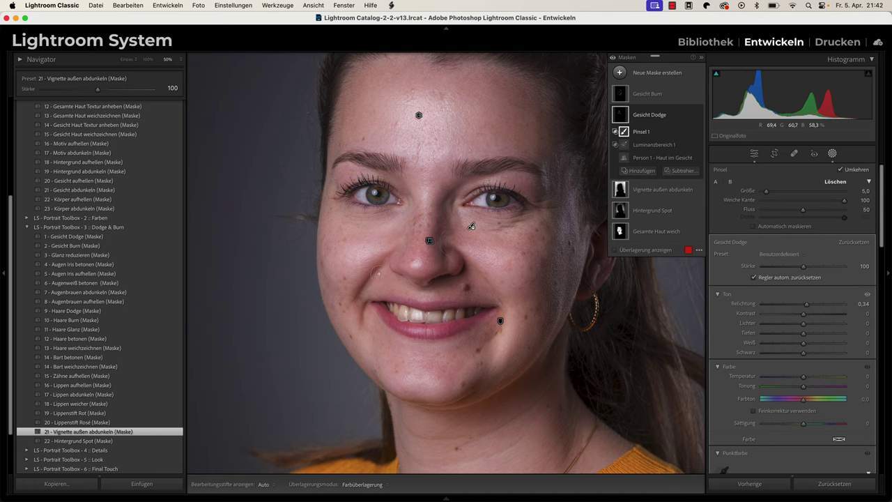
{"action": "key", "text": "h"}
{"action": "key", "text": "h"}
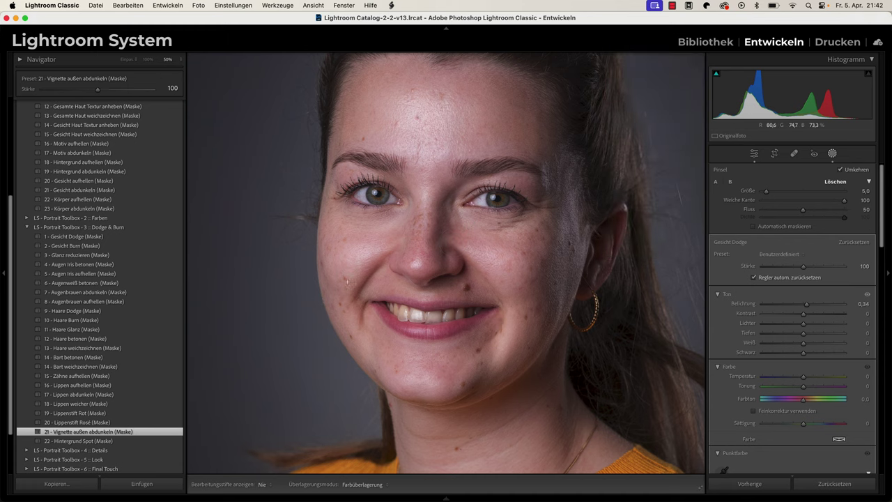
{"action": "key", "text": "h"}
{"action": "key", "text": "h"}
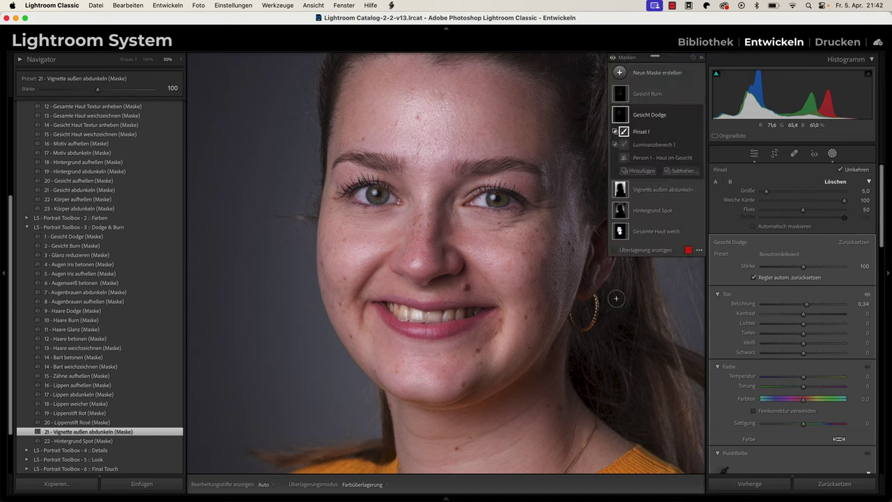
{"action": "left_click", "coordinate": [648, 95]}
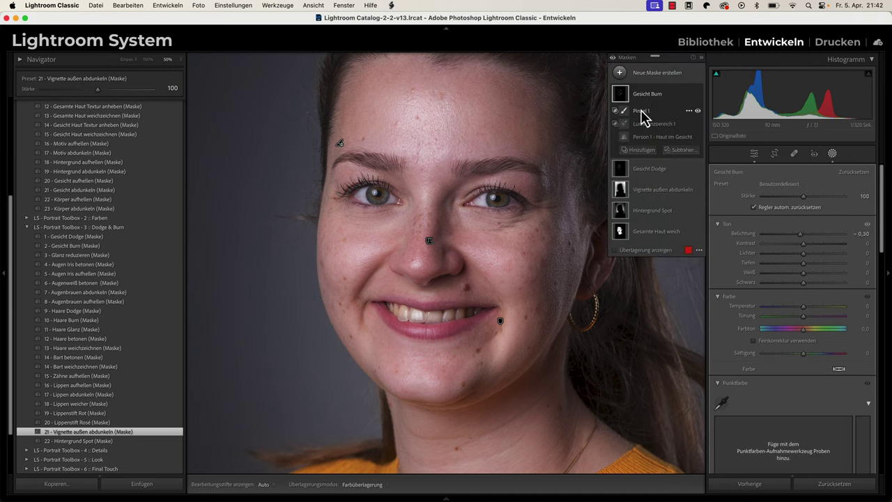
{"action": "left_click", "coordinate": [642, 118]}
{"action": "key", "text": "h"}
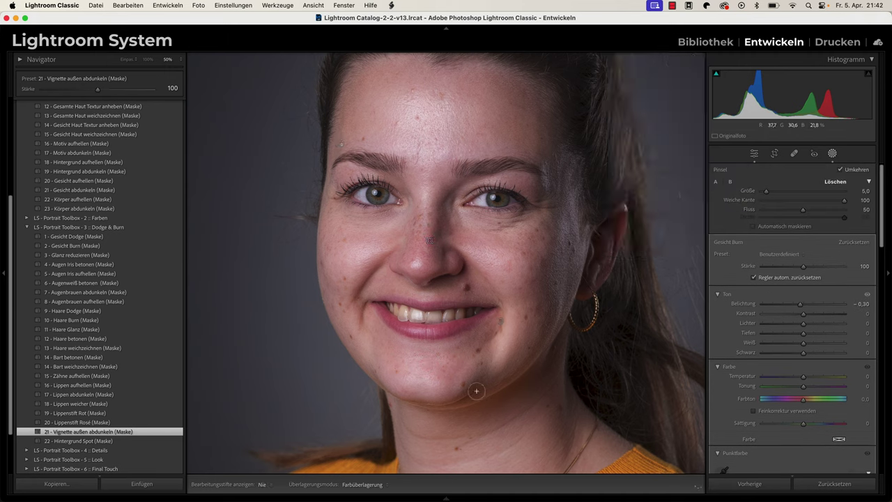
{"action": "key", "text": "h"}
{"action": "key", "text": "h"}
{"action": "key", "text": "h"}
{"action": "key", "text": "h"}
{"action": "key", "text": "h"}
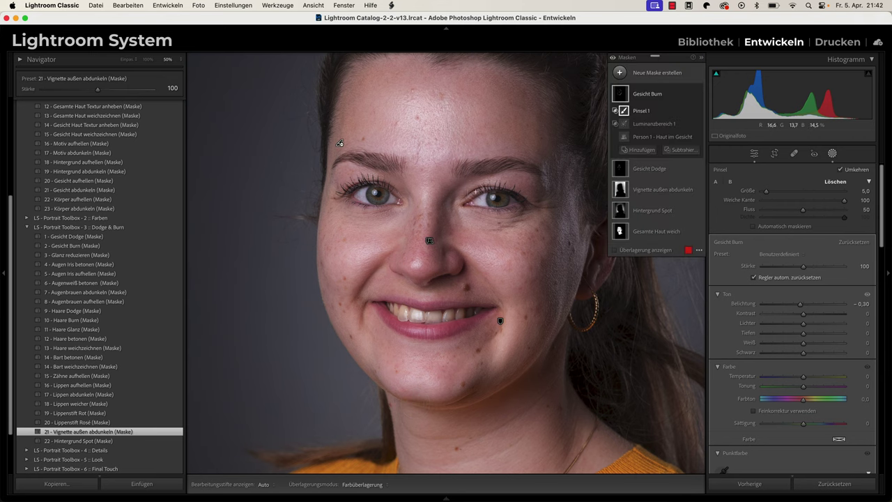
{"action": "key", "text": "h"}
{"action": "key", "text": "h"}
{"action": "key", "text": "h"}
{"action": "key", "text": "h"}
Brush Gesicht Burn at −0.35 exposure over forehead, nose, cheeks and chin, then exit masking
{"action": "mouse_move", "coordinate": [799, 305]}
{"action": "left_mouse_down"}
{"action": "mouse_move", "coordinate": [790, 306]}
{"action": "mouse_move", "coordinate": [799, 305]}
{"action": "left_mouse_up"}
{"action": "mouse_move", "coordinate": [619, 93]}
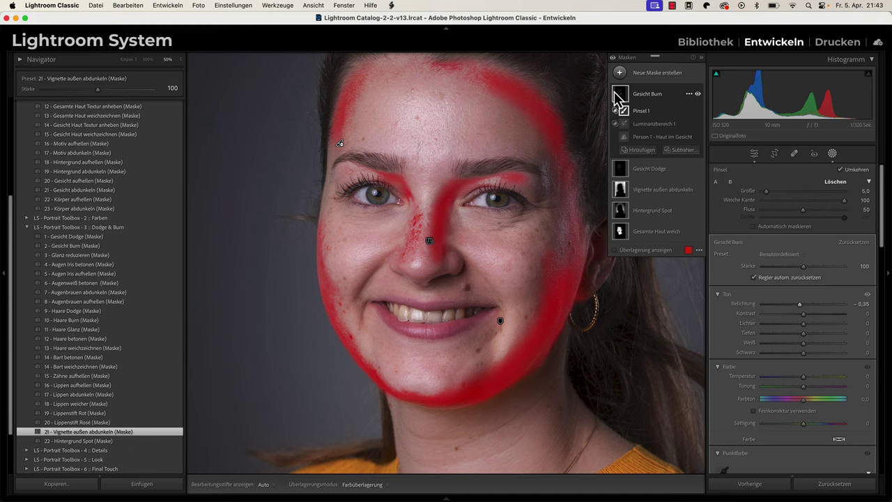
{"action": "mouse_move", "coordinate": [648, 168]}
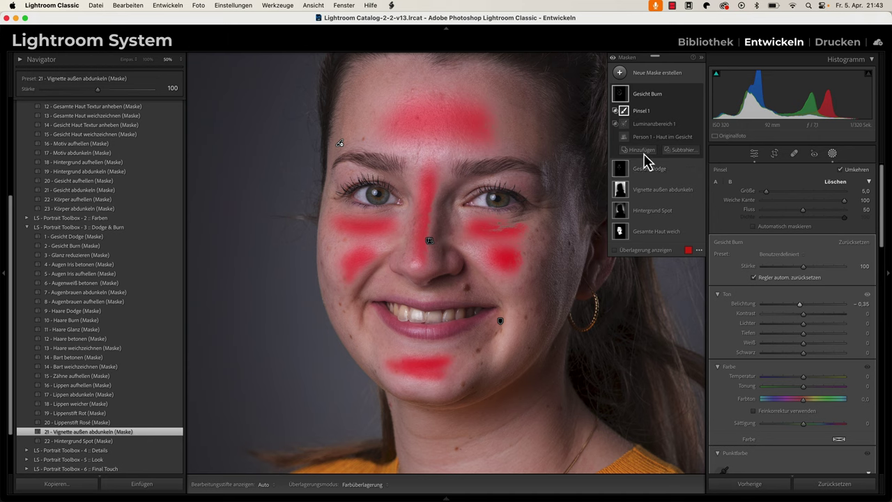
{"action": "left_click", "coordinate": [754, 154]}
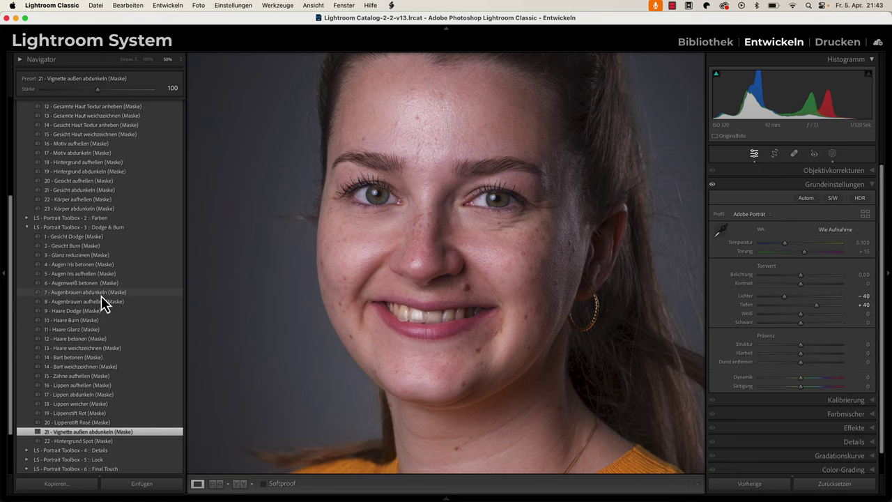
Try presets 7 Augenbrauen abdunkeln and 4 Augen Iris betonen, keep 15 Zähne aufhellen, and fit the view
{"action": "left_click", "coordinate": [102, 293]}
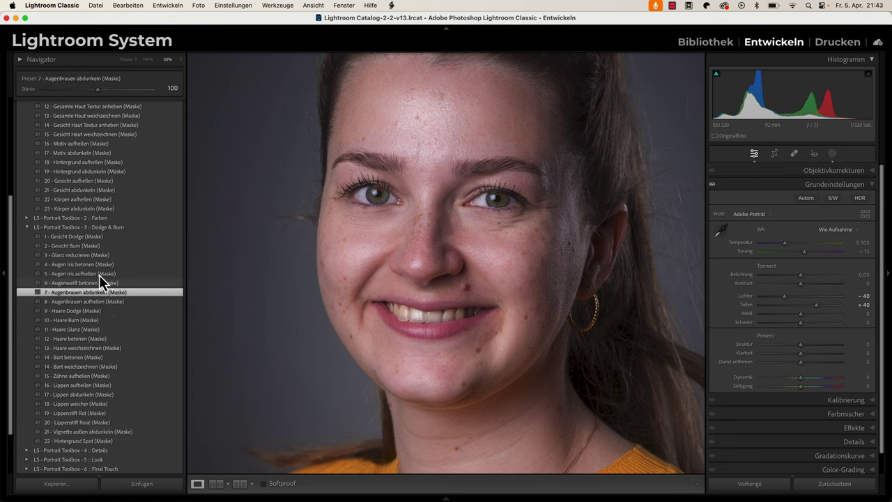
{"action": "left_click", "coordinate": [94, 268]}
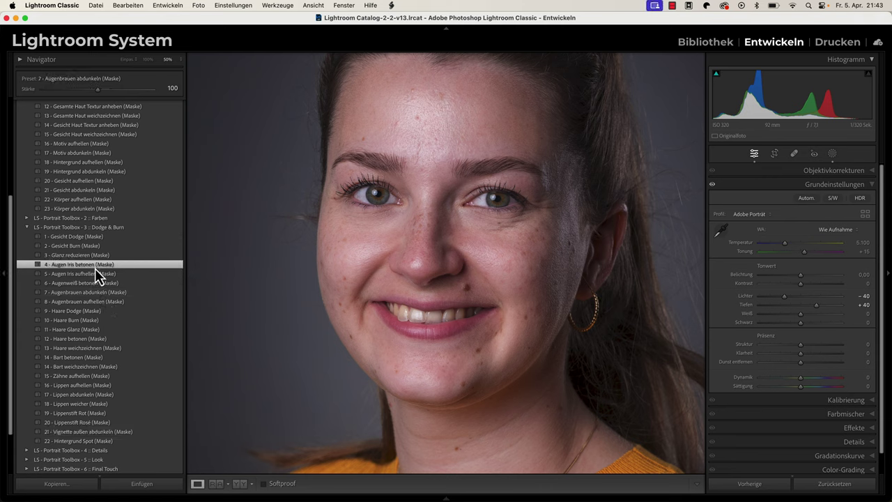
{"action": "left_click", "coordinate": [81, 377]}
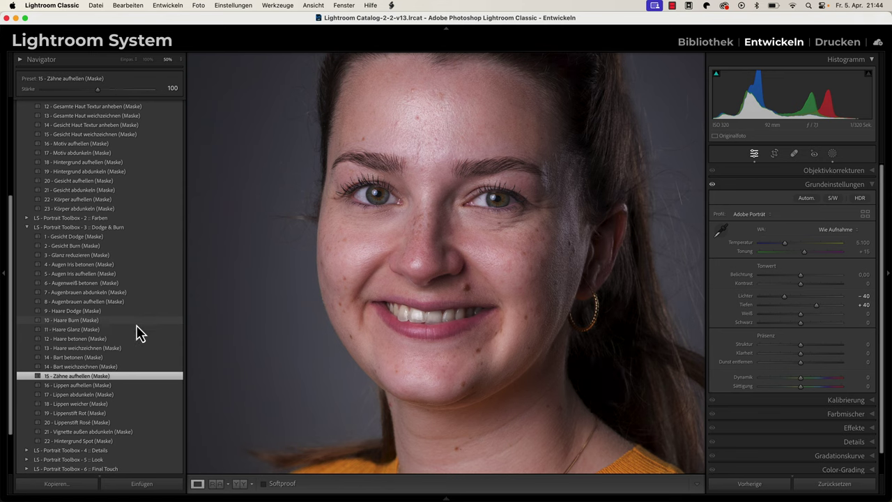
{"action": "left_click", "coordinate": [127, 60]}
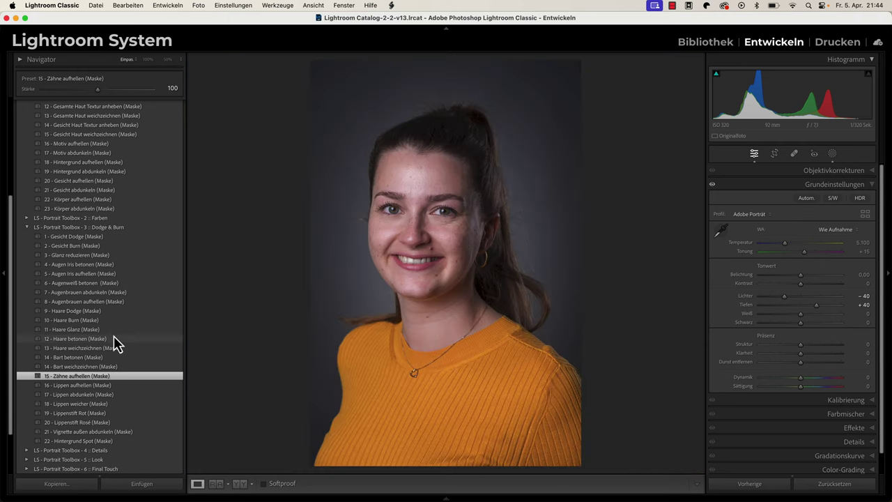
Apply the 11 - Haare Glanz (Maske) preset
{"action": "left_click", "coordinate": [87, 330]}
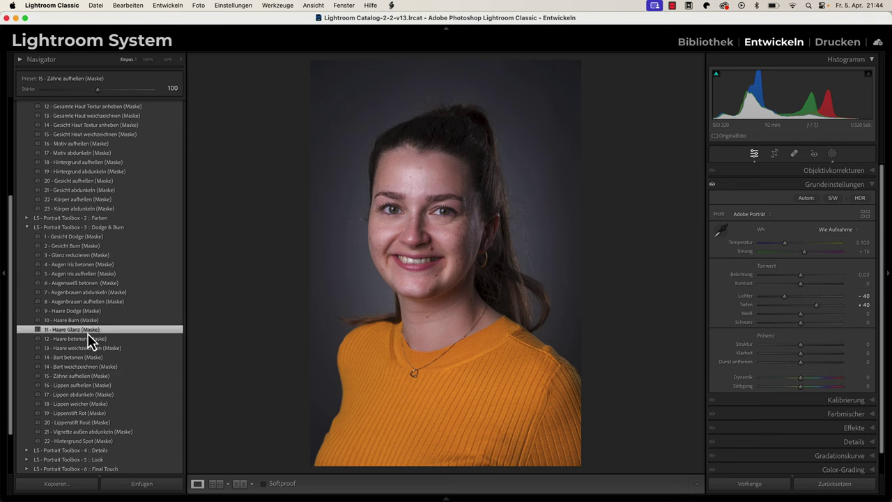
{"action": "scroll", "coordinate": [117, 355], "scroll_direction": "down", "scroll_amount": 2}
{"action": "scroll", "coordinate": [105, 383], "scroll_direction": "down", "scroll_amount": 2}
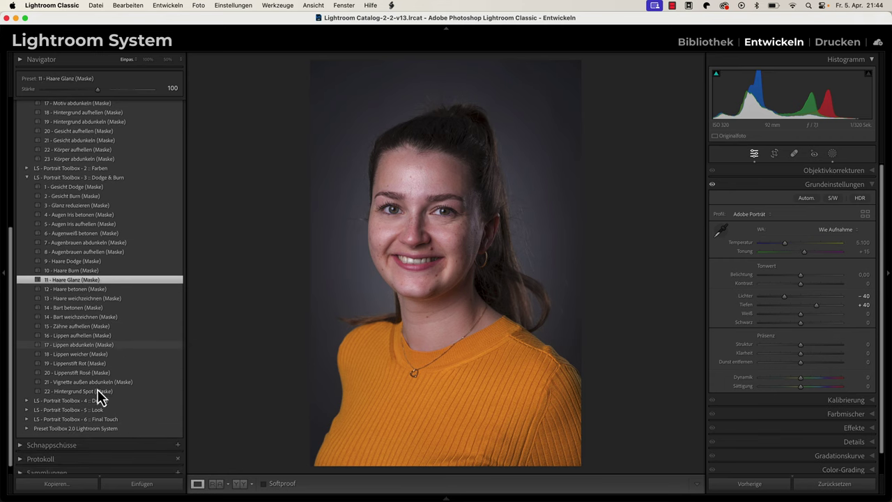
Apply 11 - Kontrast Mitteltöne Klein (Maske) from the Final Touch preset set
{"action": "left_click", "coordinate": [28, 418]}
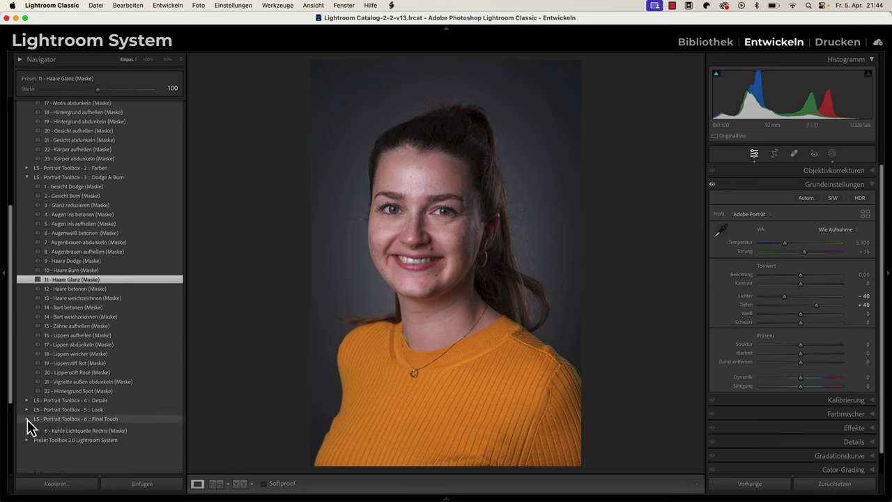
{"action": "scroll", "coordinate": [101, 404], "scroll_direction": "down", "scroll_amount": 3}
{"action": "scroll", "coordinate": [156, 407], "scroll_direction": "down", "scroll_amount": 3}
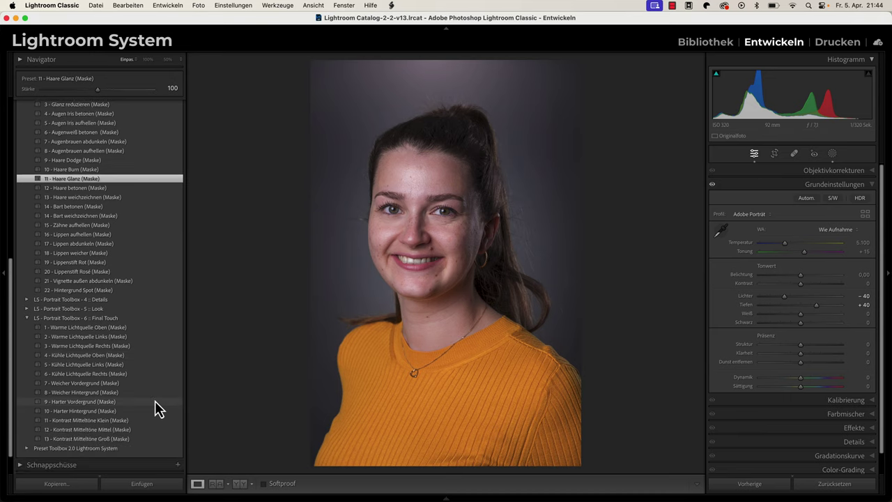
{"action": "left_click", "coordinate": [116, 421]}
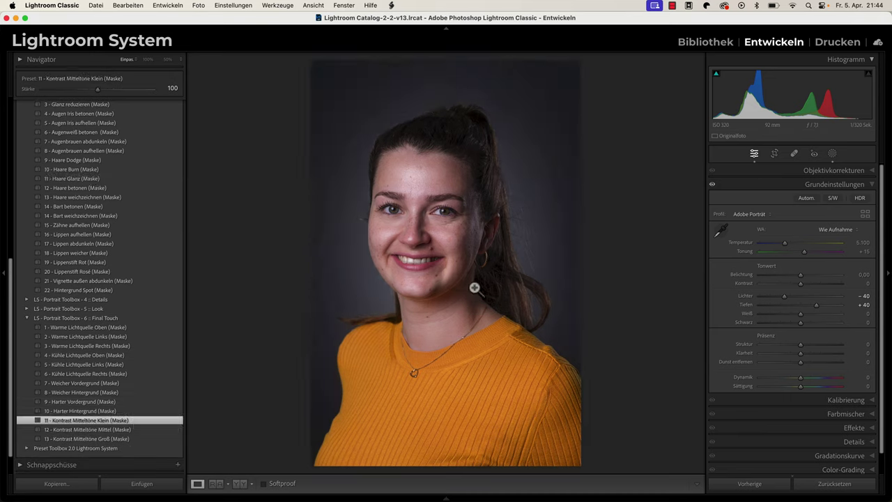